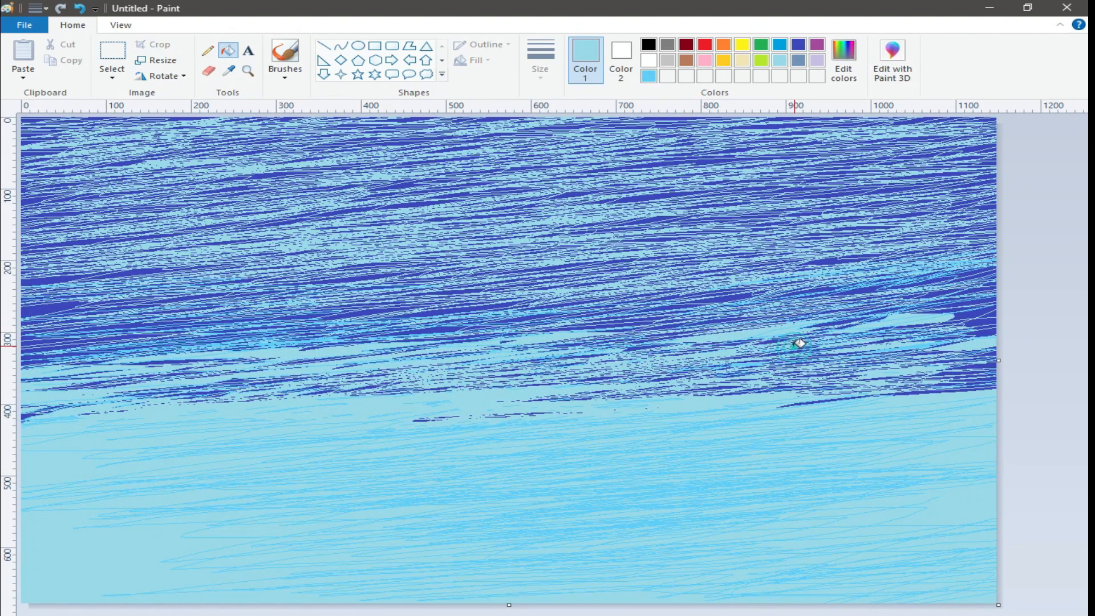
Step: Fill the scattered gaps in the sky's blue strokes with light blue using the Fill tool
mouse_move(26, 412)
left_mouse_down()
mouse_move(234, 379)
mouse_move(24, 361)
mouse_move(107, 345)
mouse_move(137, 324)
left_mouse_up()
left_click(132, 328)
left_click(368, 309)
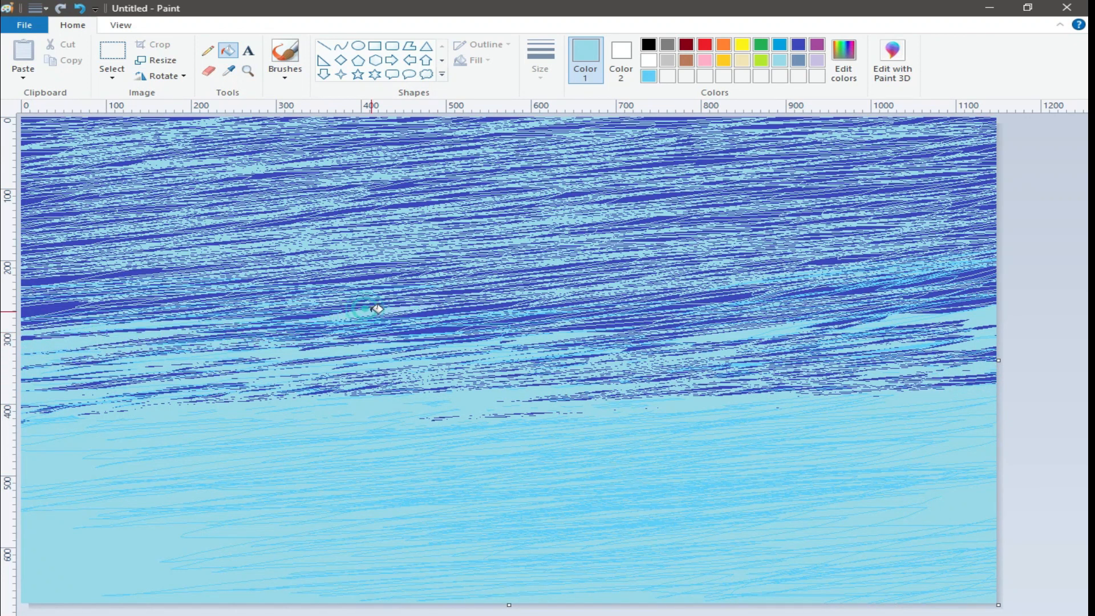
left_click(426, 330)
left_click(548, 322)
left_click(722, 298)
left_click(629, 313)
Step: Switch to white and fill the remaining gaps across the sky with white
left_click(649, 60)
left_click(302, 161)
left_click(400, 141)
left_click(704, 158)
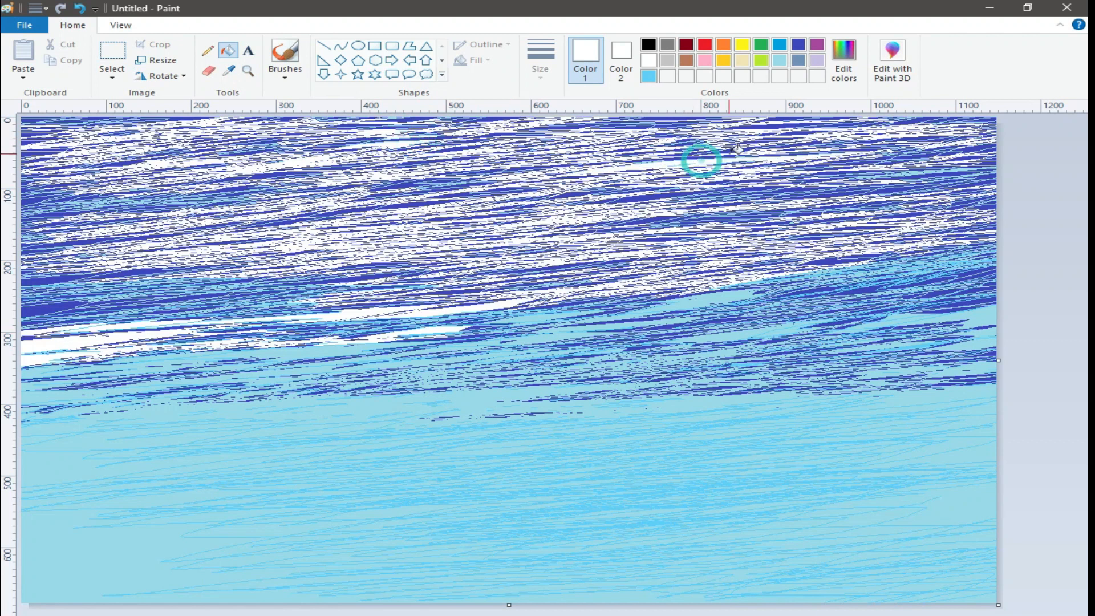
left_click(735, 153)
left_click(40, 309)
left_click(45, 280)
left_click(49, 244)
left_click(41, 214)
left_click(695, 228)
left_click(913, 175)
left_click(837, 261)
left_click(927, 239)
Step: With the pencil in light blue shades, scribble strokes across the water and the lower sky
left_click(648, 75)
left_click(208, 50)
mouse_move(631, 315)
left_mouse_down()
mouse_move(682, 296)
mouse_move(625, 330)
mouse_move(781, 306)
mouse_move(924, 318)
mouse_move(972, 304)
mouse_move(539, 379)
mouse_move(865, 370)
mouse_move(674, 388)
mouse_move(938, 388)
mouse_move(615, 356)
mouse_move(184, 397)
mouse_move(808, 321)
mouse_move(1029, 320)
mouse_move(391, 386)
mouse_move(53, 384)
mouse_move(450, 345)
mouse_move(49, 358)
mouse_move(219, 323)
mouse_move(91, 333)
mouse_move(139, 327)
mouse_move(291, 337)
mouse_move(616, 246)
mouse_move(836, 324)
mouse_move(918, 316)
mouse_move(571, 394)
left_mouse_up()
left_click(780, 61)
mouse_move(499, 352)
left_mouse_down()
mouse_move(438, 329)
mouse_move(270, 322)
mouse_move(443, 311)
mouse_move(934, 339)
mouse_move(702, 395)
left_mouse_up()
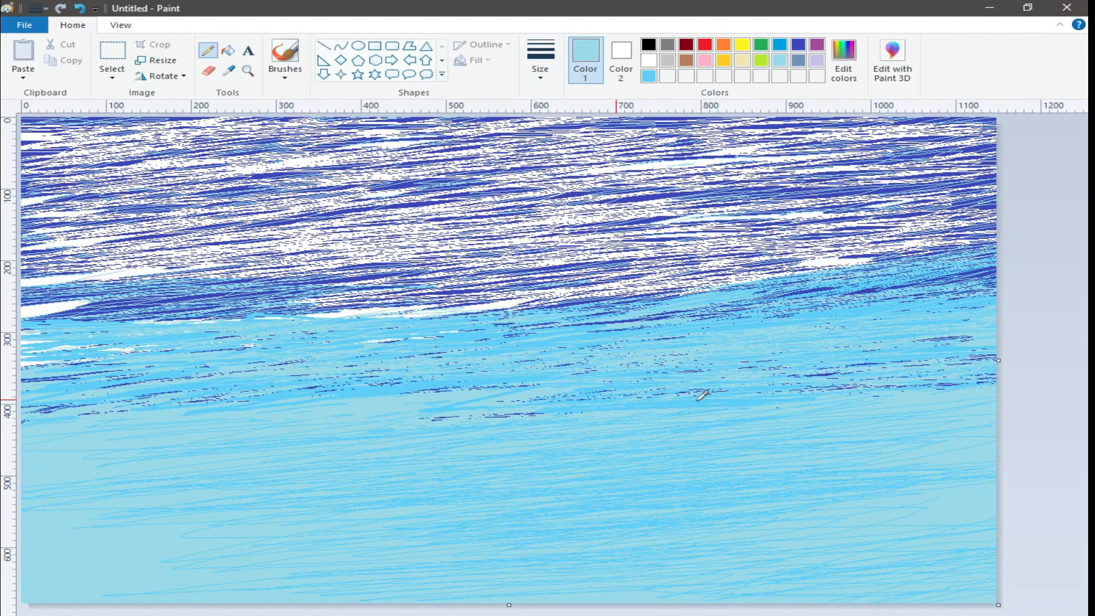
mouse_move(1, 365)
left_mouse_down()
mouse_move(101, 273)
mouse_move(26, 216)
mouse_move(288, 125)
mouse_move(228, 143)
mouse_move(171, 228)
mouse_move(86, 303)
mouse_move(320, 297)
mouse_move(913, 228)
mouse_move(875, 252)
mouse_move(890, 259)
left_mouse_up()
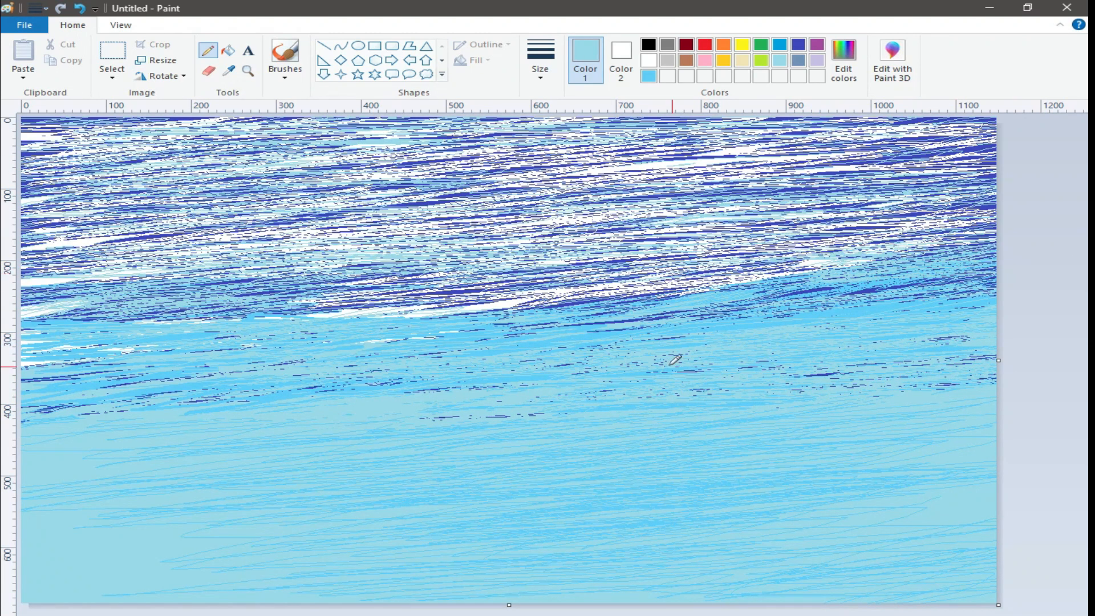
mouse_move(5, 339)
left_mouse_down()
mouse_move(3, 388)
mouse_move(640, 318)
mouse_move(903, 354)
mouse_move(4, 392)
left_mouse_up()
mouse_move(775, 223)
left_mouse_down()
mouse_move(593, 265)
mouse_move(981, 165)
mouse_move(799, 131)
mouse_move(482, 293)
mouse_move(969, 194)
mouse_move(360, 226)
mouse_move(559, 189)
mouse_move(8, 125)
mouse_move(387, 124)
mouse_move(741, 145)
mouse_move(365, 197)
mouse_move(948, 149)
mouse_move(357, 273)
mouse_move(684, 137)
mouse_move(132, 158)
mouse_move(133, 206)
mouse_move(26, 191)
mouse_move(149, 229)
mouse_move(36, 395)
mouse_move(216, 263)
mouse_move(713, 288)
mouse_move(1008, 262)
mouse_move(793, 239)
mouse_move(285, 137)
mouse_move(947, 159)
mouse_move(801, 244)
left_mouse_up()
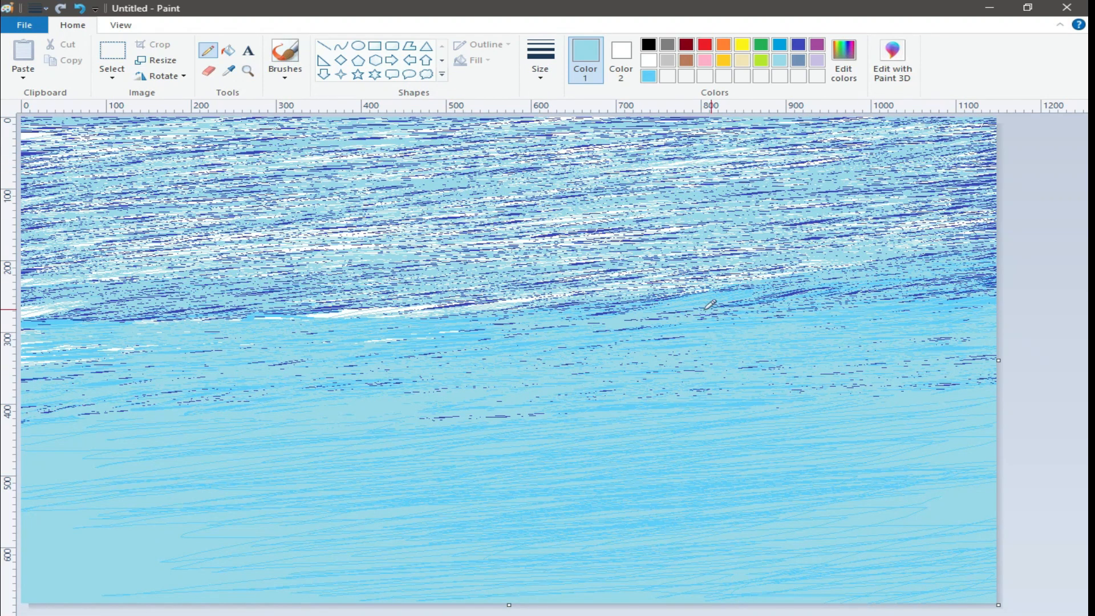
Step: Define a custom colour and paint a long stroke across the canvas with it
left_click(843, 60)
left_click(378, 454)
mouse_move(143, 163)
left_mouse_down()
mouse_move(473, 142)
mouse_move(873, 149)
mouse_move(844, 166)
mouse_move(950, 238)
mouse_move(707, 154)
mouse_move(188, 246)
mouse_move(400, 308)
mouse_move(904, 281)
mouse_move(57, 425)
mouse_move(996, 418)
mouse_move(747, 540)
mouse_move(986, 535)
mouse_move(719, 548)
mouse_move(36, 548)
mouse_move(298, 541)
mouse_move(304, 596)
mouse_move(782, 499)
mouse_move(22, 450)
mouse_move(29, 440)
mouse_move(413, 427)
mouse_move(861, 464)
mouse_move(557, 450)
mouse_move(910, 513)
mouse_move(684, 448)
mouse_move(839, 514)
mouse_move(709, 567)
mouse_move(782, 573)
left_mouse_up()
Step: Choose white, a different brush type and a larger size, and paint cloud strokes across the sky
left_click(649, 59)
left_click(285, 57)
left_click(285, 75)
left_click(389, 97)
left_click(540, 62)
left_click(545, 183)
mouse_move(319, 171)
left_mouse_down()
mouse_move(326, 160)
mouse_move(277, 154)
mouse_move(200, 179)
mouse_move(319, 180)
mouse_move(598, 147)
mouse_move(409, 221)
mouse_move(981, 137)
mouse_move(828, 149)
mouse_move(981, 197)
left_mouse_up()
mouse_move(34, 137)
left_mouse_down()
mouse_move(85, 125)
mouse_move(362, 125)
mouse_move(241, 133)
mouse_move(296, 193)
mouse_move(692, 174)
mouse_move(543, 190)
mouse_move(445, 159)
mouse_move(439, 132)
mouse_move(863, 233)
mouse_move(730, 131)
mouse_move(764, 160)
mouse_move(274, 239)
mouse_move(233, 292)
left_mouse_up()
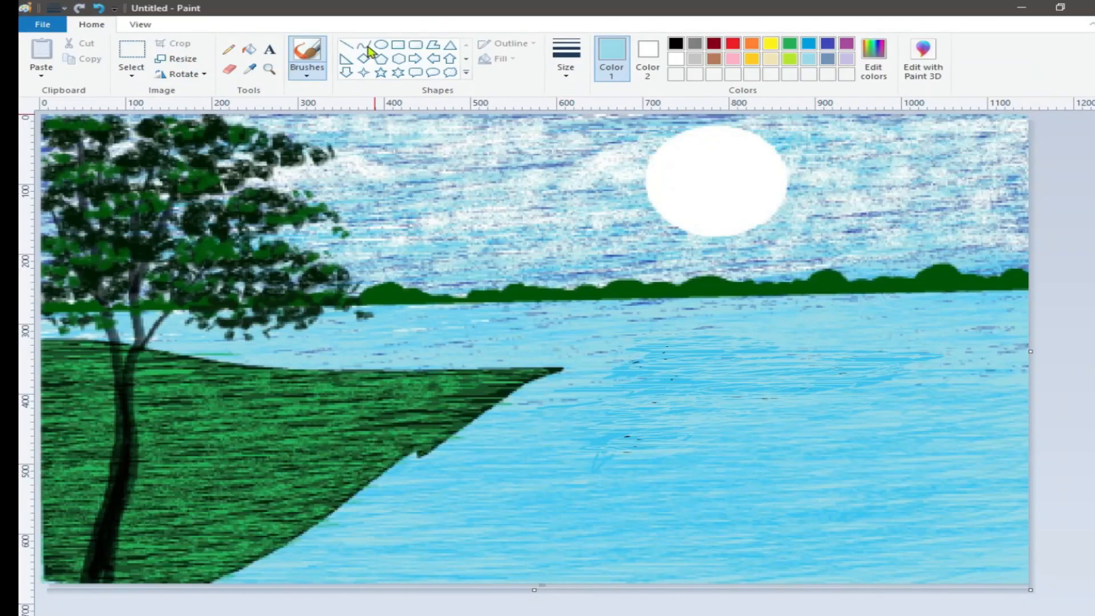
Step: Select the left tree and grass bank with a free-form selection, copy it and paste a duplicate
left_click(131, 72)
left_click(171, 122)
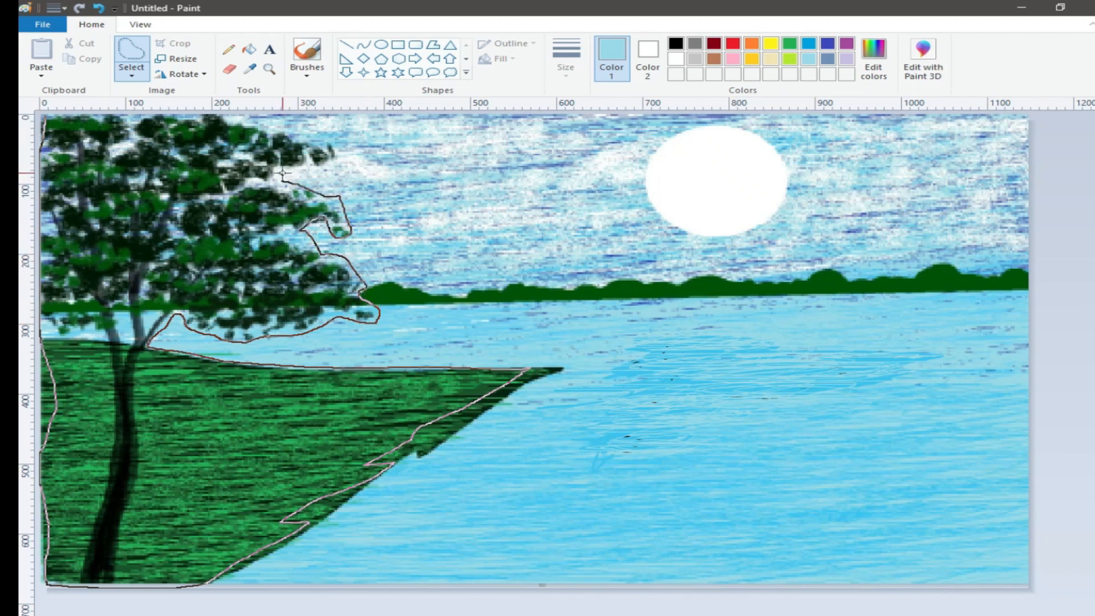
left_click_drag(91, 118, 91, 120)
right_click(90, 150)
left_click(128, 178)
left_click(41, 50)
Step: Make the pasted selection transparent, flip it horizontally and move it to the right side of the river
left_click(131, 75)
left_click(161, 198)
left_click(184, 74)
left_click(189, 155)
left_click_drag(428, 274, 931, 266)
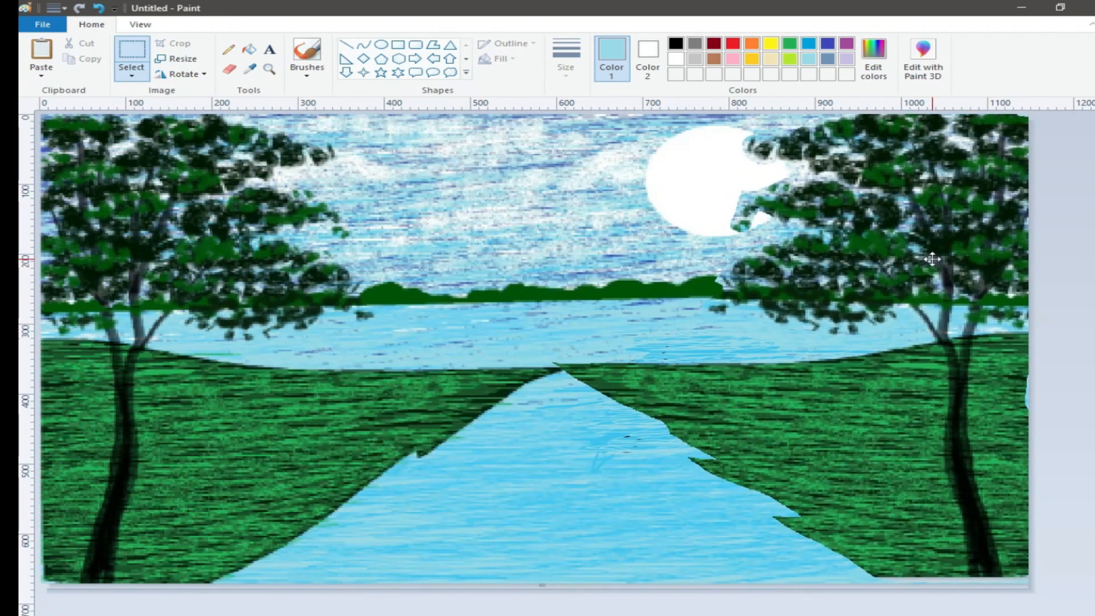
Step: Adjust the mirrored bank's position at the lower right corner and deselect it
left_click_drag(581, 344, 650, 345)
left_click_drag(847, 582, 847, 594)
left_click(1091, 364)
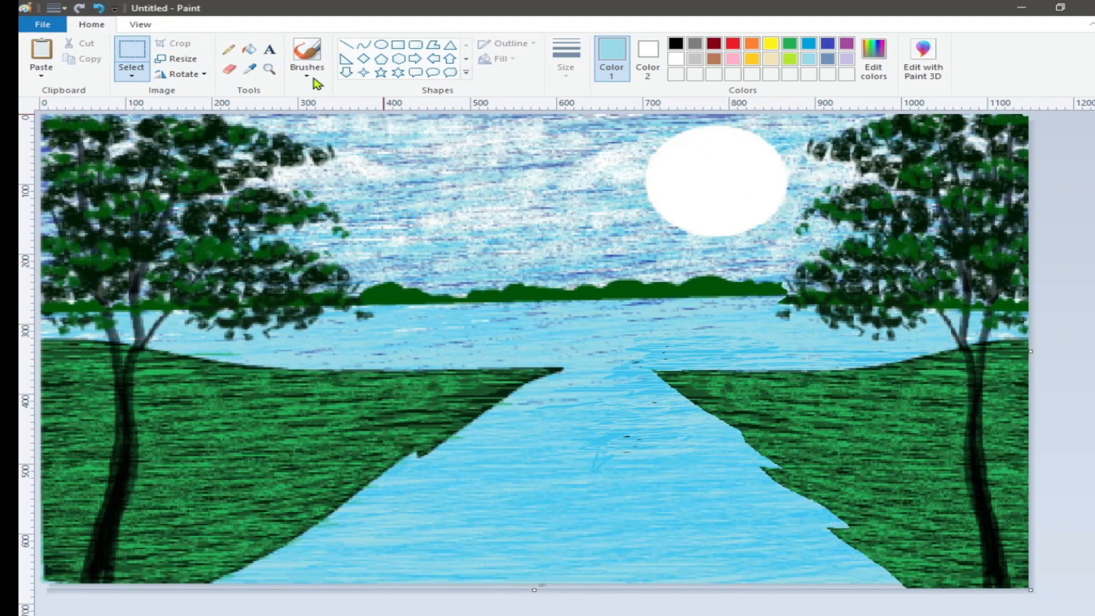
Step: Pick the dark green from the canvas and shade the right bank's water edge with the brush
left_click(249, 69)
left_click(790, 43)
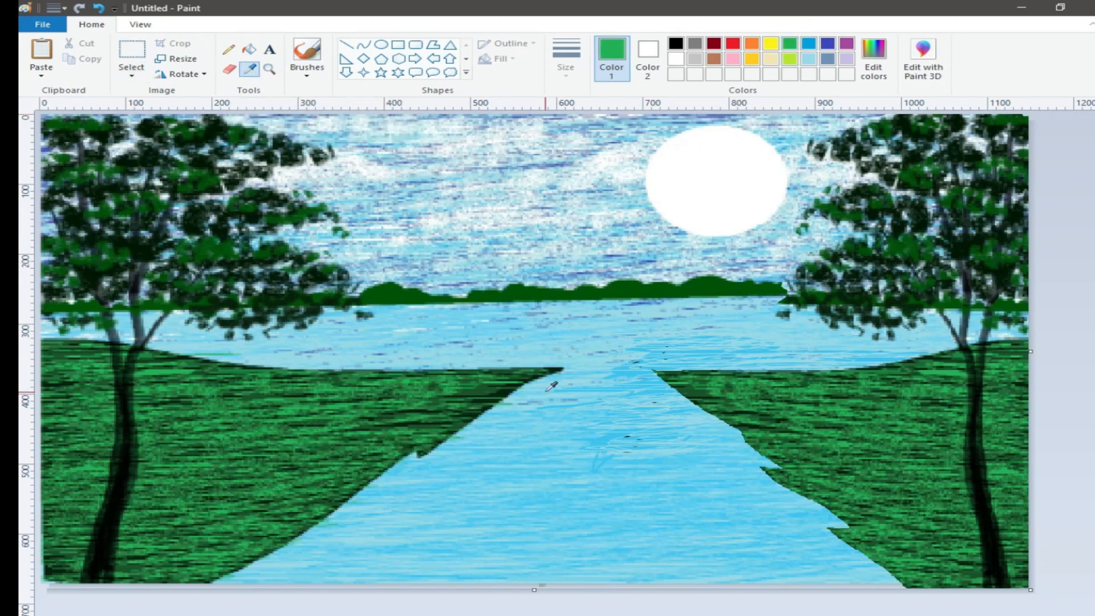
left_click(539, 369)
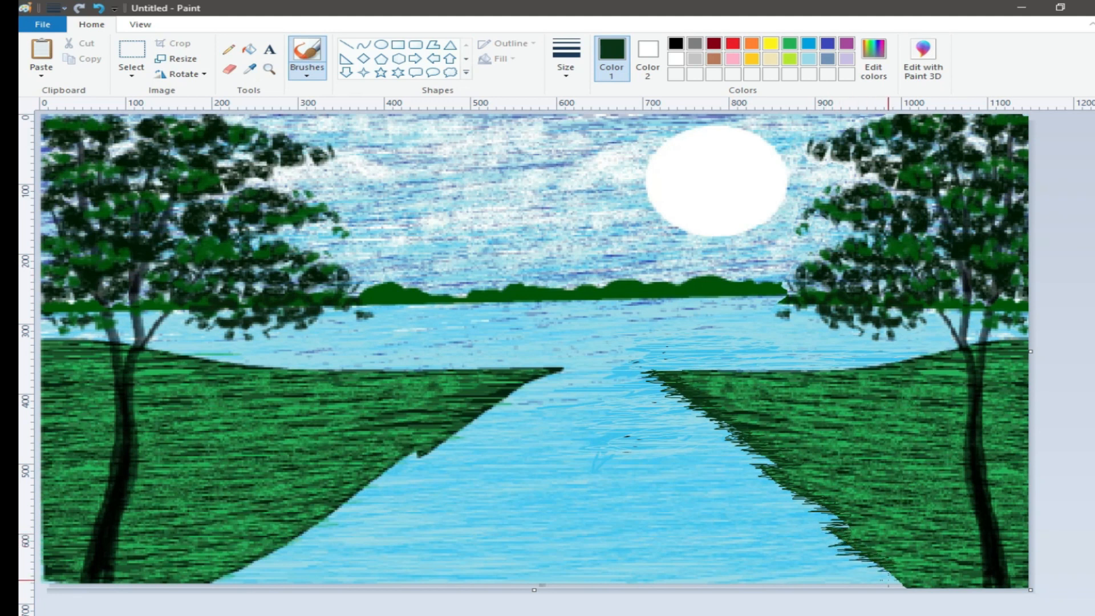
mouse_move(543, 385)
left_mouse_down()
mouse_move(567, 371)
mouse_move(529, 384)
left_mouse_up()
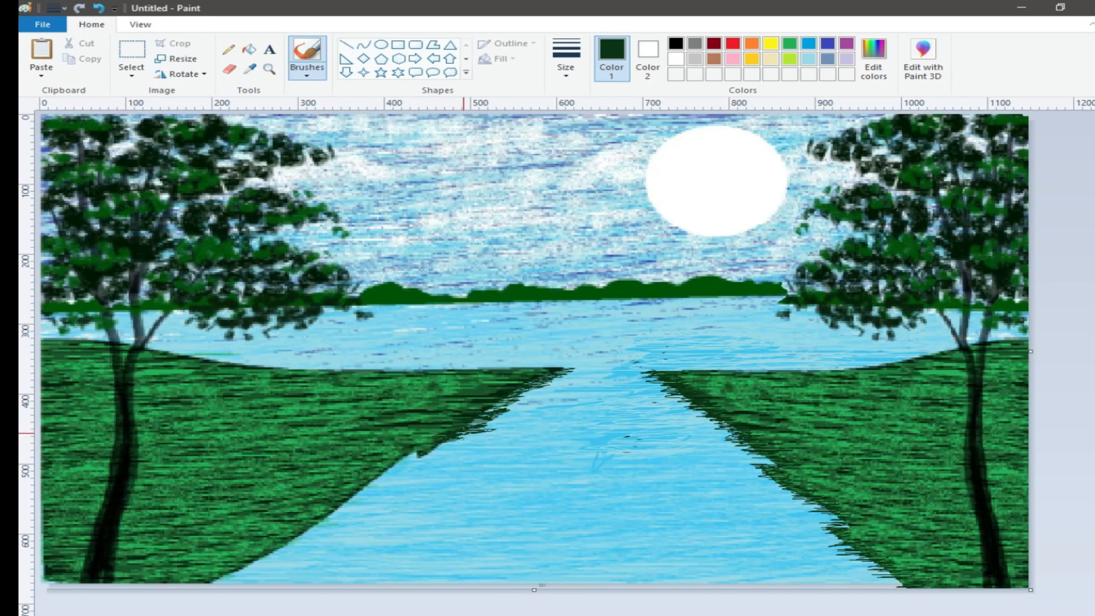
Step: Shade the left bank's edge along the river with dark green brush strokes
left_click_drag(446, 416, 408, 457)
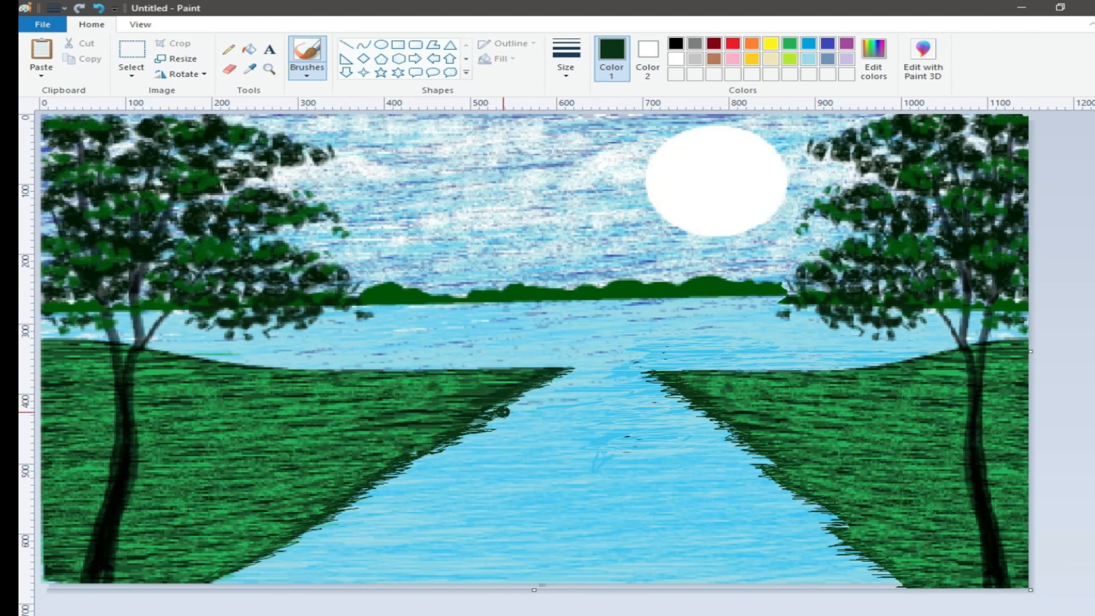
mouse_move(493, 429)
left_mouse_down()
mouse_move(459, 427)
mouse_move(430, 439)
mouse_move(466, 433)
mouse_move(373, 470)
mouse_move(410, 487)
mouse_move(393, 482)
mouse_move(392, 495)
mouse_move(364, 502)
left_mouse_up()
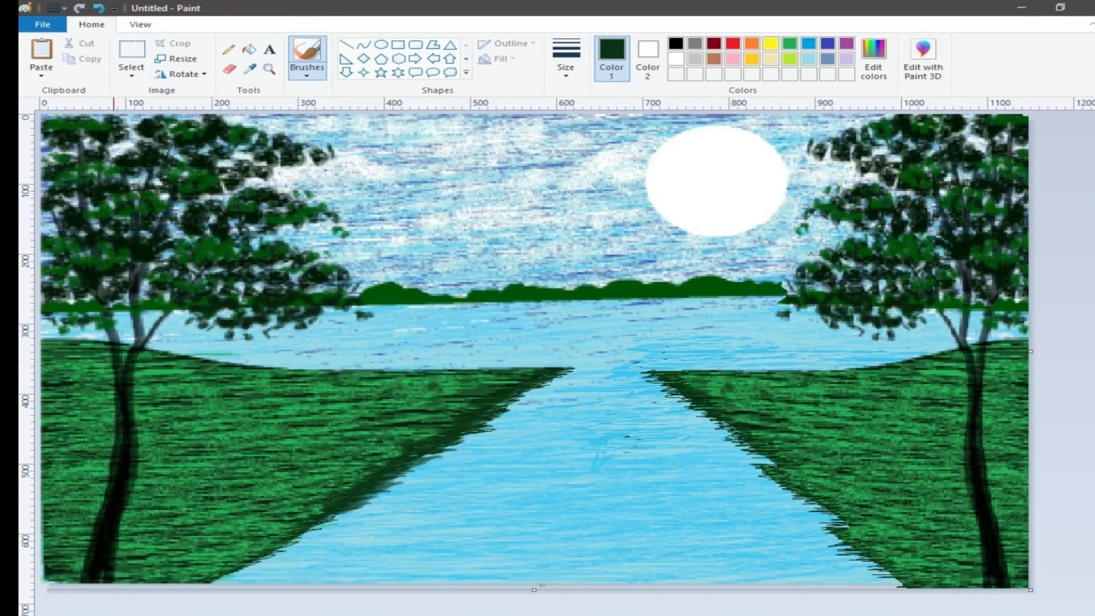
mouse_move(285, 546)
left_mouse_down()
mouse_move(311, 543)
mouse_move(265, 573)
left_mouse_up()
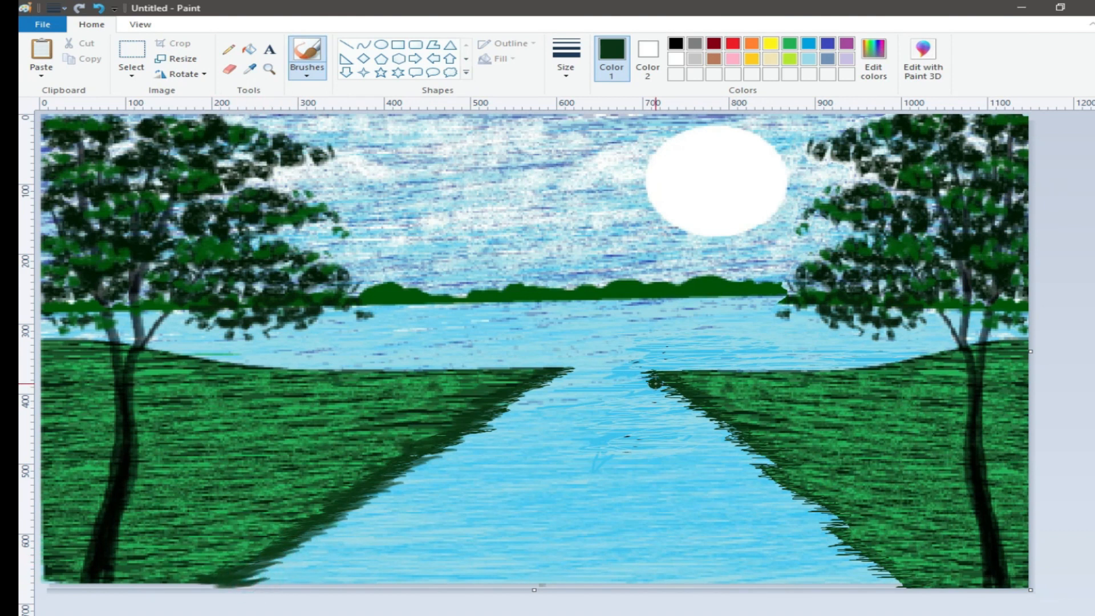
Step: Darken the right bank's river edge further with dark green brush strokes
mouse_move(684, 375)
left_mouse_down()
mouse_move(664, 392)
mouse_move(791, 470)
mouse_move(768, 469)
mouse_move(808, 489)
mouse_move(819, 480)
mouse_move(759, 467)
mouse_move(791, 496)
mouse_move(838, 508)
mouse_move(802, 499)
mouse_move(821, 527)
mouse_move(826, 517)
mouse_move(845, 552)
mouse_move(834, 555)
mouse_move(899, 580)
mouse_move(891, 586)
mouse_move(929, 573)
left_mouse_up()
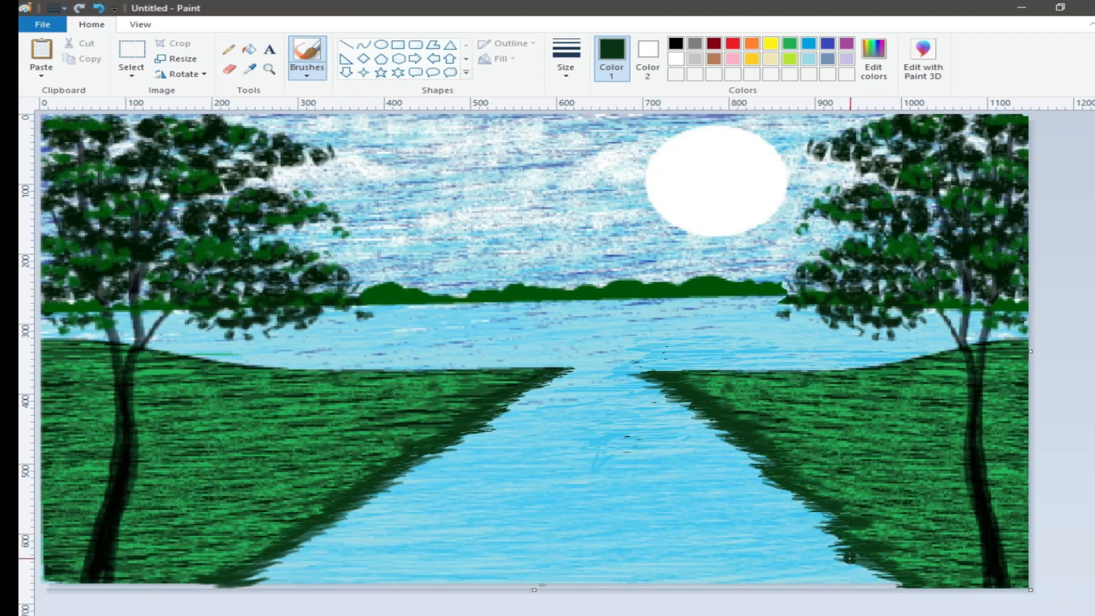
mouse_move(815, 512)
left_mouse_down()
mouse_move(794, 502)
mouse_move(806, 536)
mouse_move(826, 533)
mouse_move(778, 488)
left_mouse_up()
mouse_move(860, 565)
left_mouse_down()
mouse_move(876, 579)
mouse_move(917, 579)
left_mouse_up()
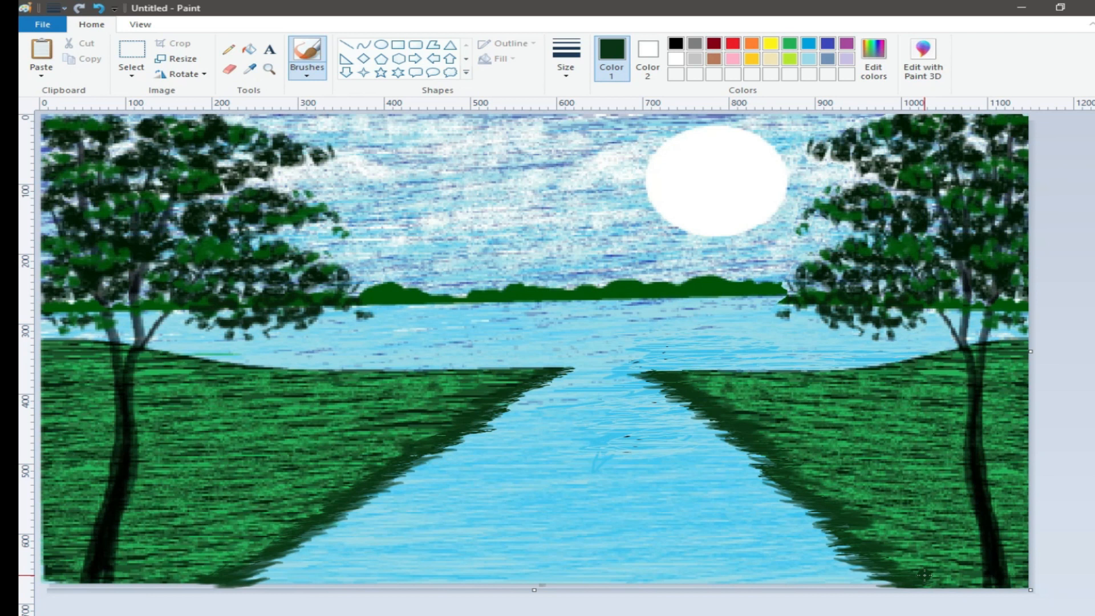
Step: Try drawing a wide black boat curve on the water with the Curve tool, and undo it
left_click(363, 45)
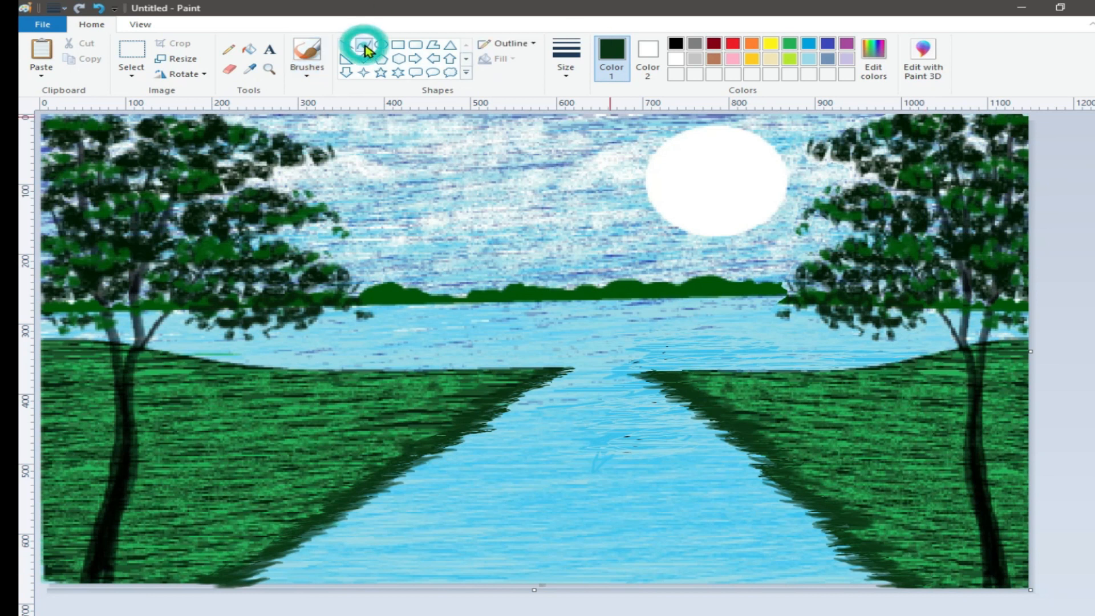
left_click(648, 54)
left_click(676, 45)
left_click(676, 45)
left_click_drag(439, 315, 702, 310)
left_click_drag(581, 312, 578, 334)
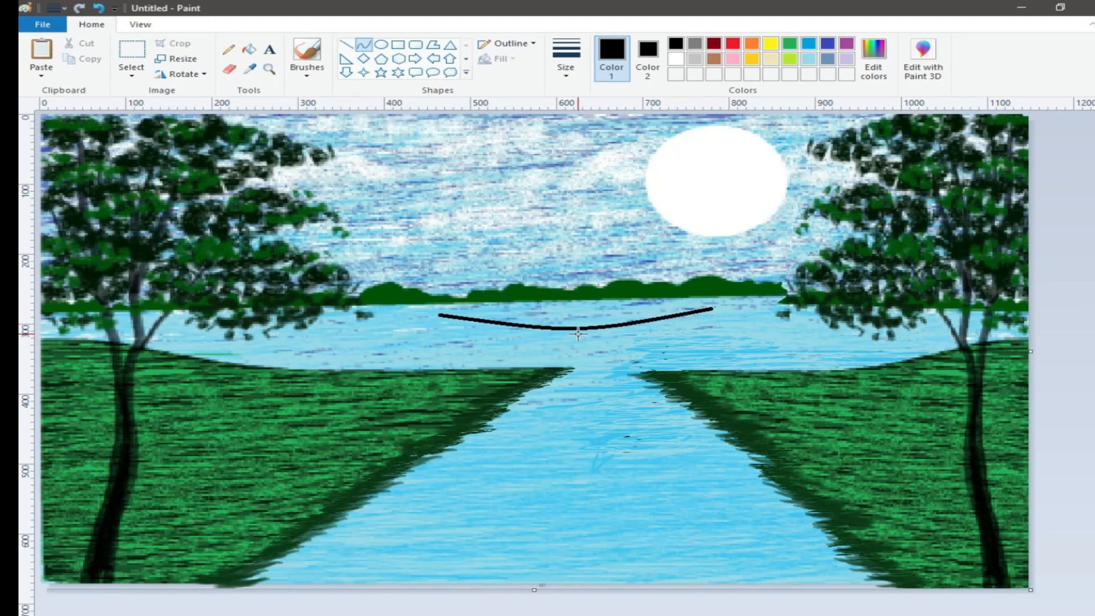
left_click(98, 7)
Step: Draw the boat hull on the water as two black curves meeting at both ends
left_click_drag(484, 330, 688, 326)
left_click_drag(529, 337, 584, 344)
left_click_drag(486, 330, 687, 327)
left_click_drag(579, 328, 591, 370)
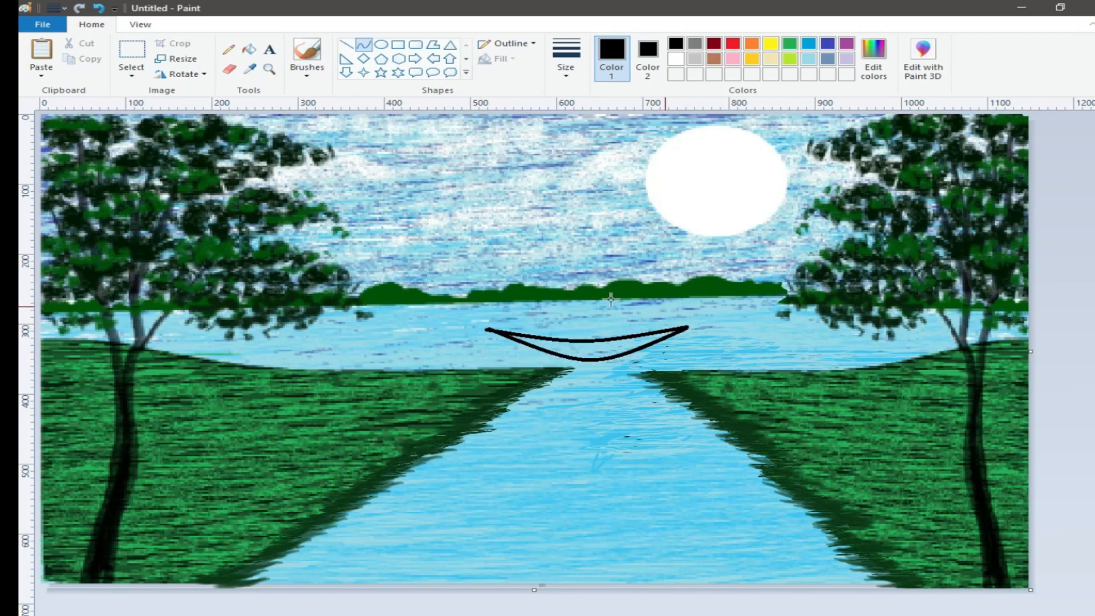
Step: Choose a brush and a larger size, and paint the inside of the hull black
left_click(307, 69)
left_click(306, 93)
left_click(566, 63)
left_click(587, 182)
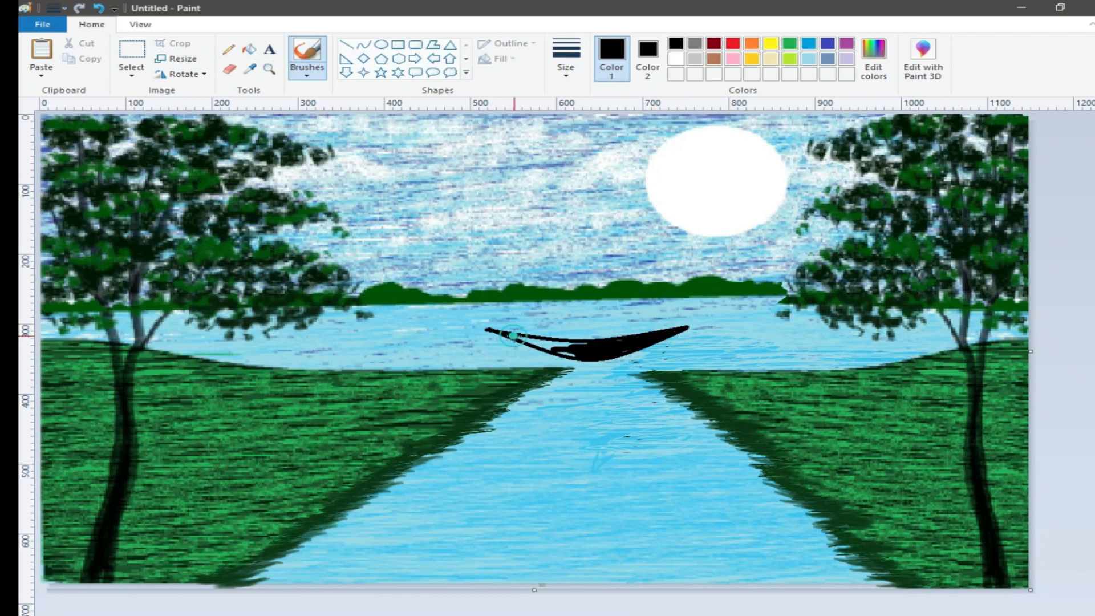
mouse_move(559, 344)
left_mouse_down()
mouse_move(530, 341)
mouse_move(593, 344)
left_mouse_up()
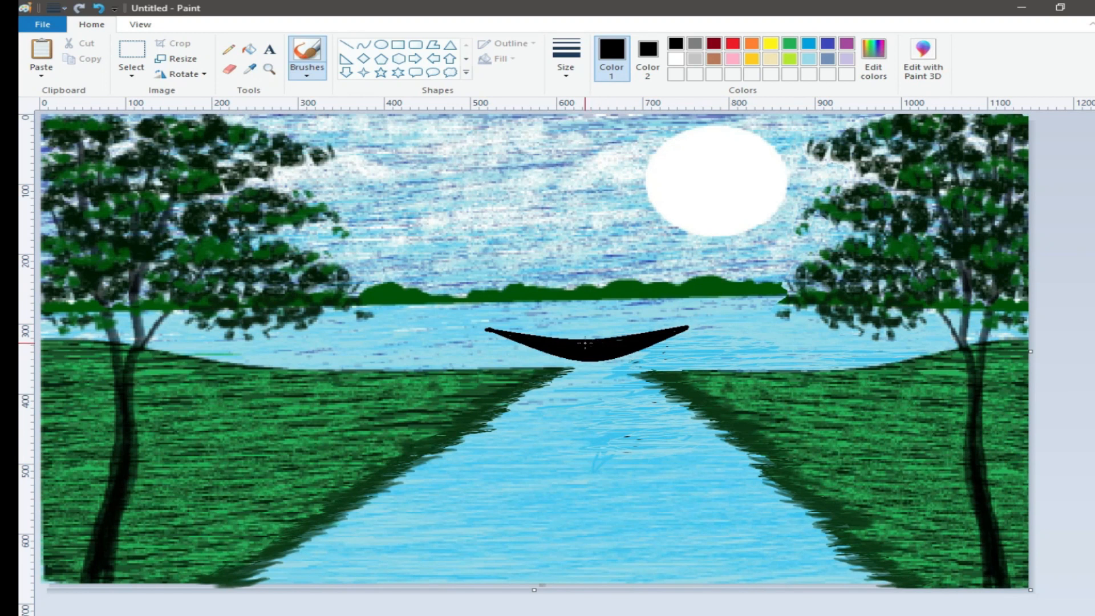
Step: Draw a small oval on the boat with brown outline and solid brown fill as the boatman
left_click(715, 58)
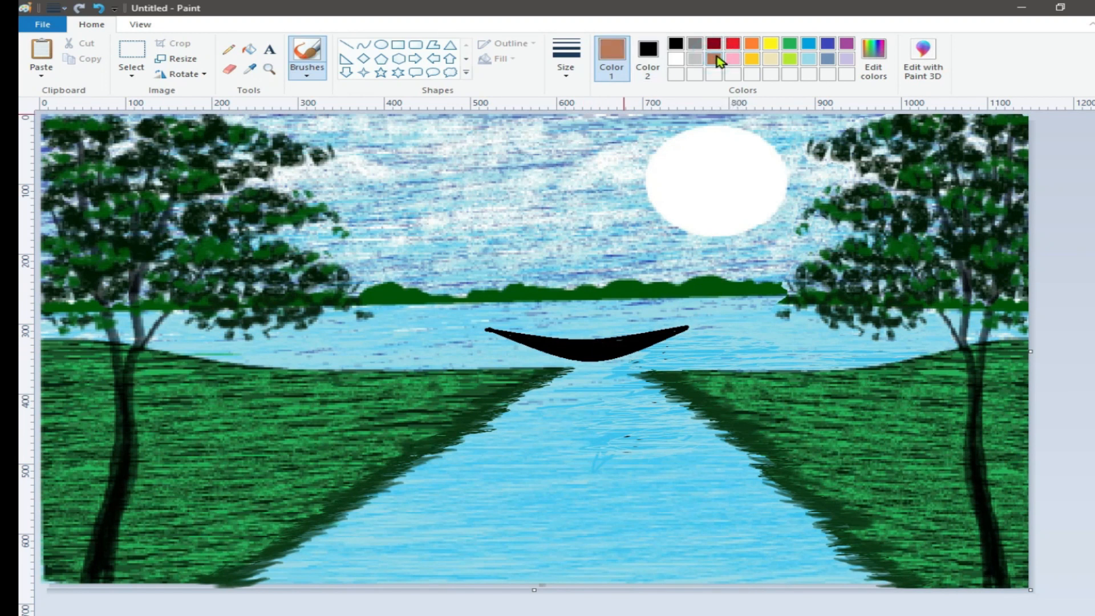
left_click(381, 44)
left_click_drag(550, 302, 568, 338)
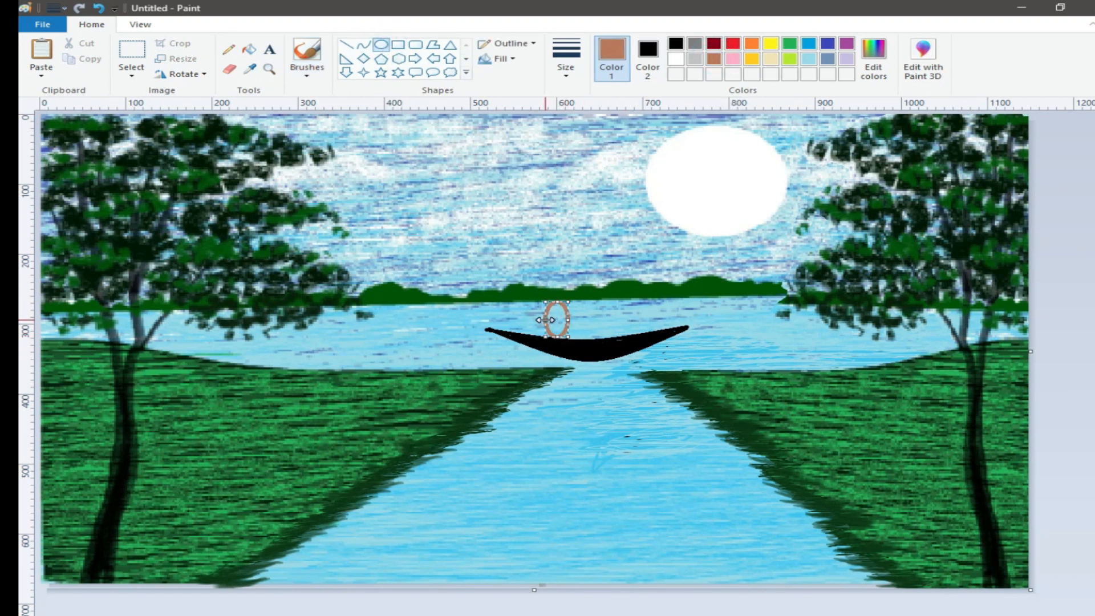
left_click(647, 57)
left_click(715, 58)
left_click(512, 58)
left_click(530, 93)
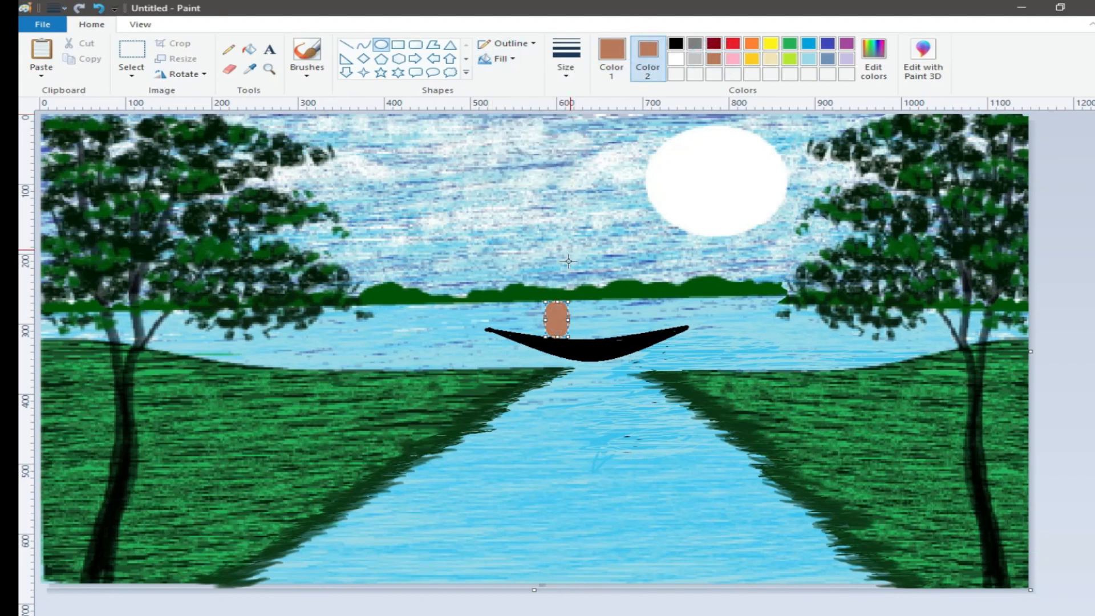
left_click(1080, 341)
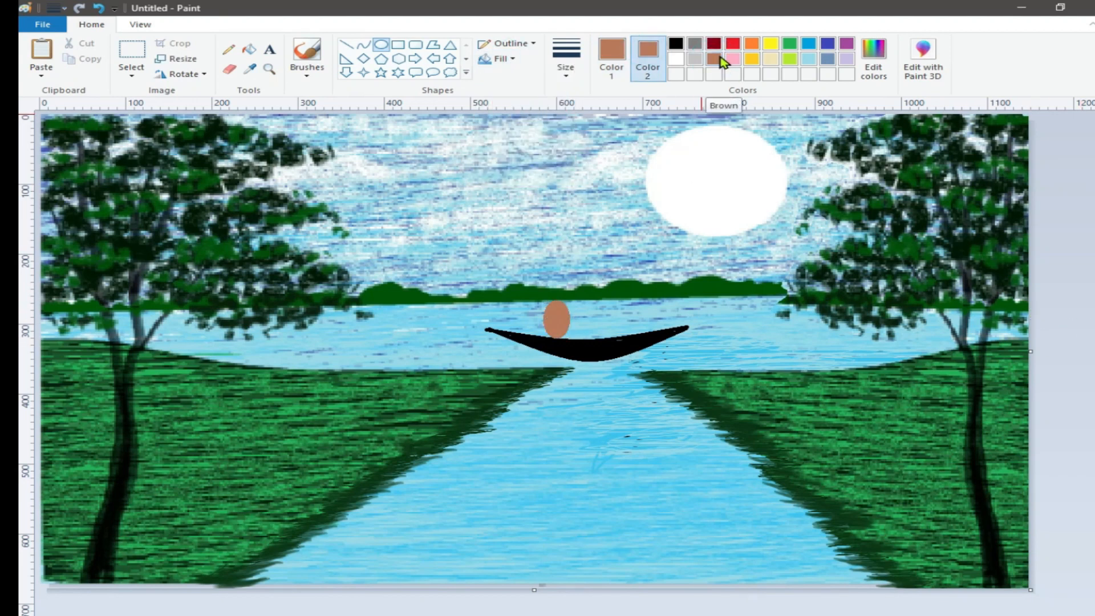
Step: Define a lighter brown custom colour
left_click(870, 62)
left_click(743, 300)
left_click(411, 445)
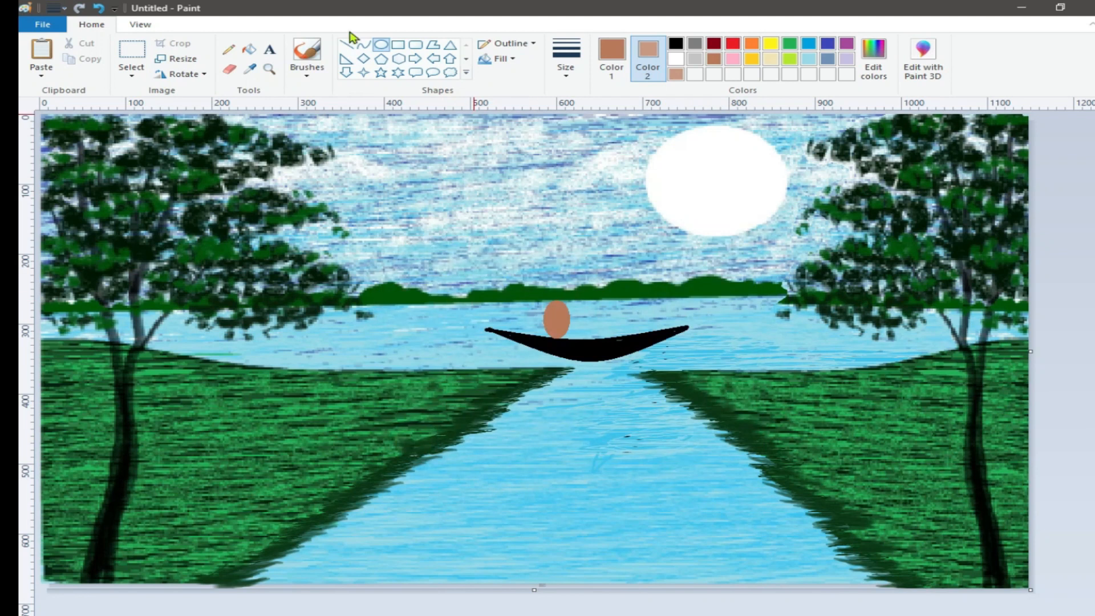
Step: Fill the boatman oval with the new light brown colour
left_click(249, 50)
left_click(612, 57)
left_click(676, 74)
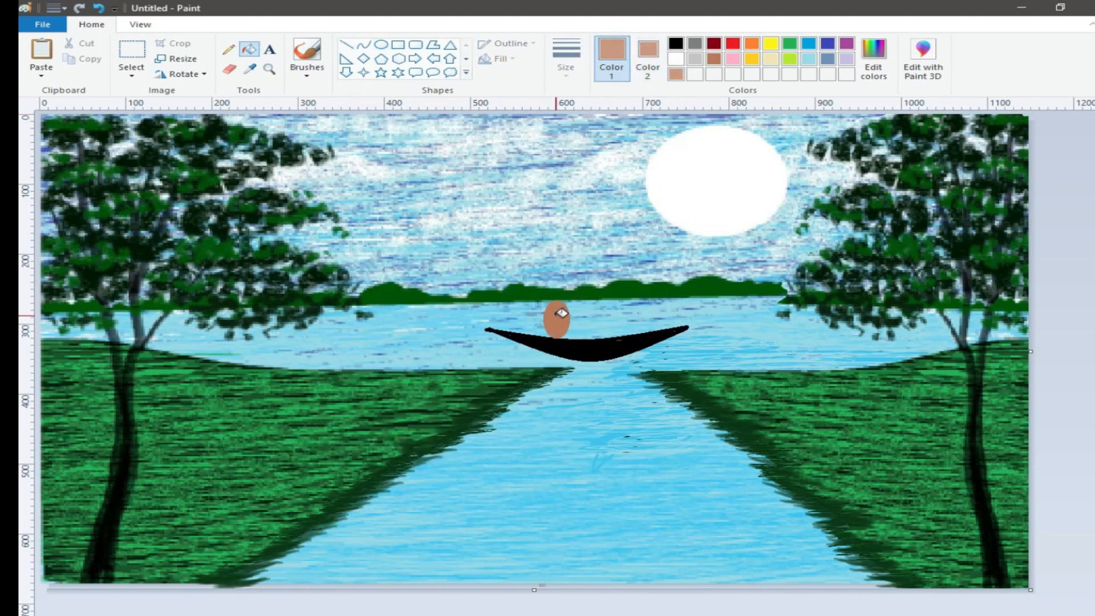
left_click(558, 317)
Step: Draw a light brown arc from the oval over the boat as the canopy outline
left_click(365, 45)
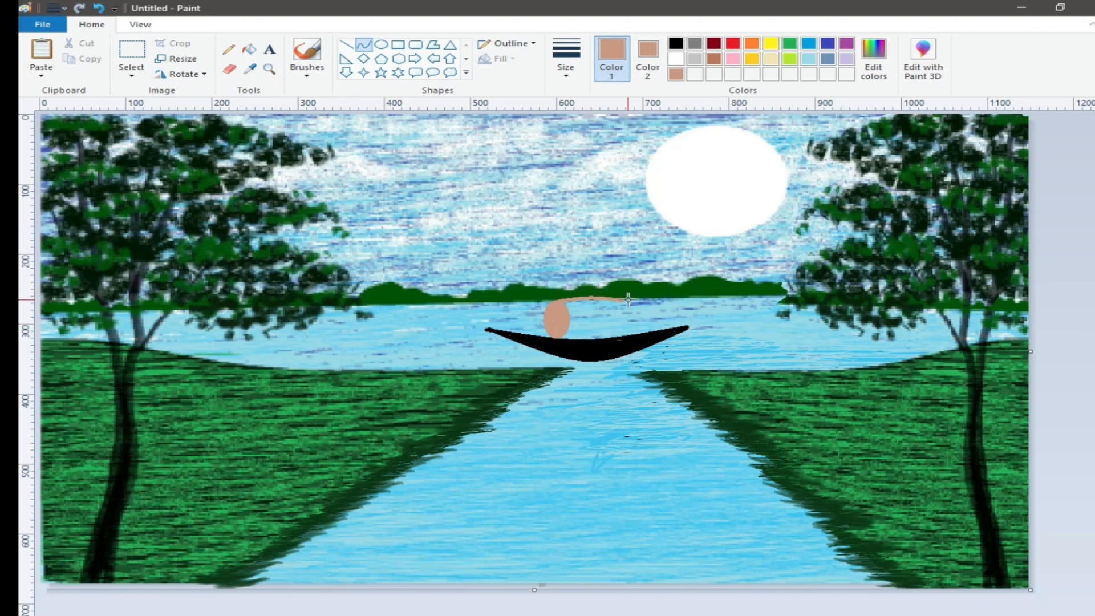
left_click_drag(621, 299, 633, 334)
left_click(715, 61)
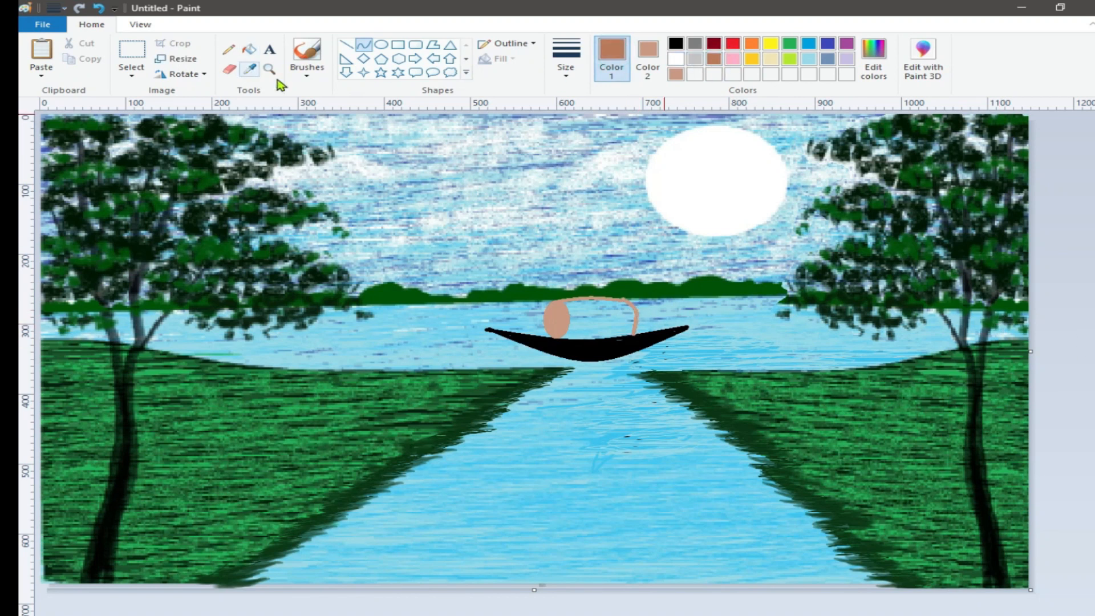
Step: Paint the canopy area solid light brown with a brush
left_click(307, 75)
left_click(308, 98)
left_click_drag(566, 303, 611, 303)
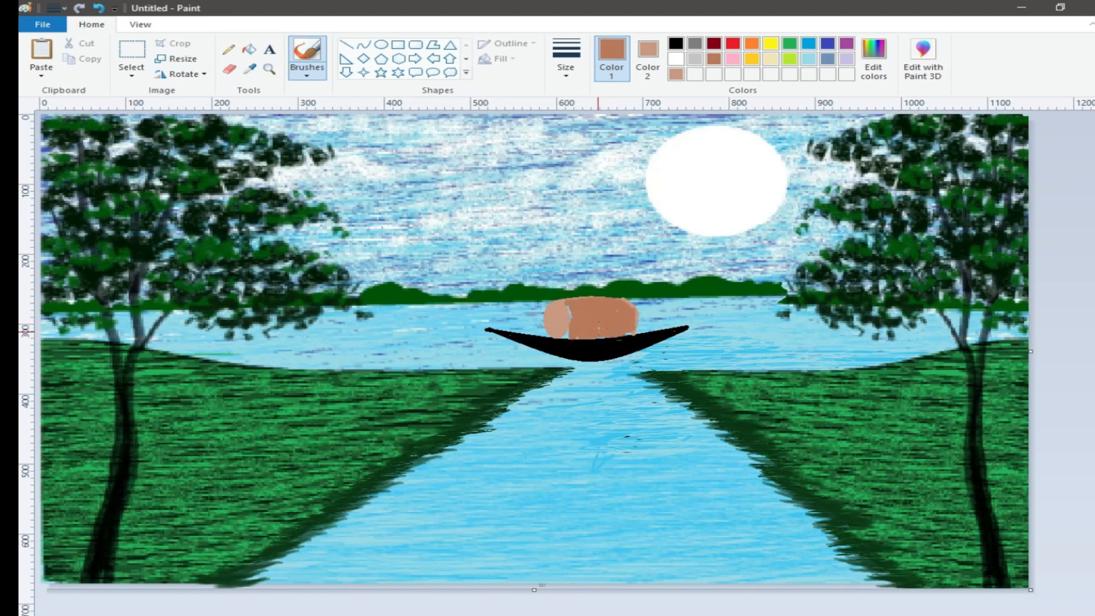
left_click(364, 44)
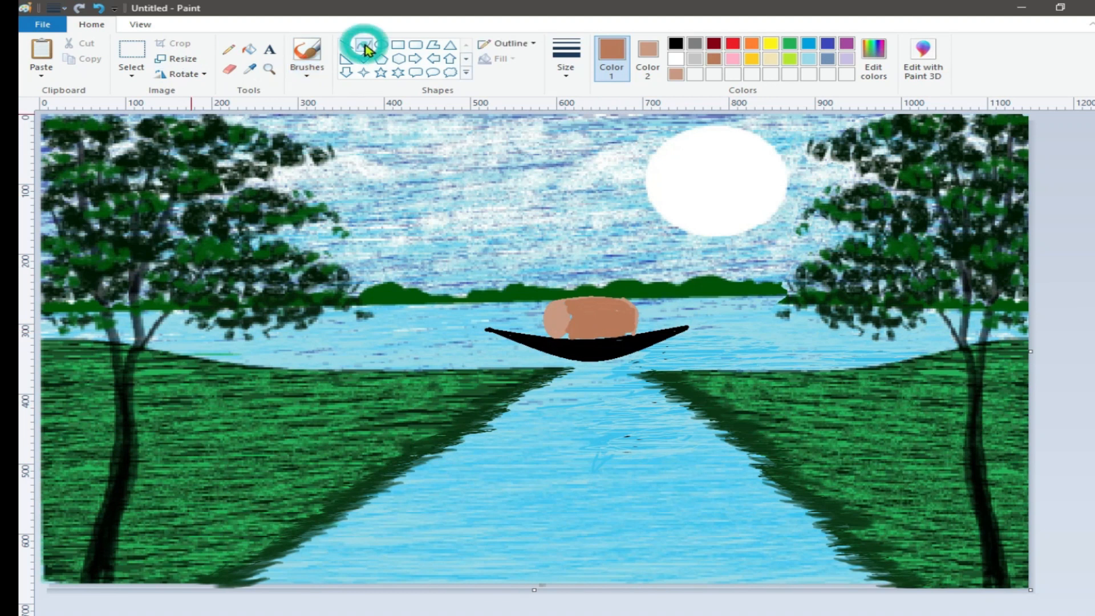
left_click(676, 43)
left_click(676, 75)
left_click(648, 57)
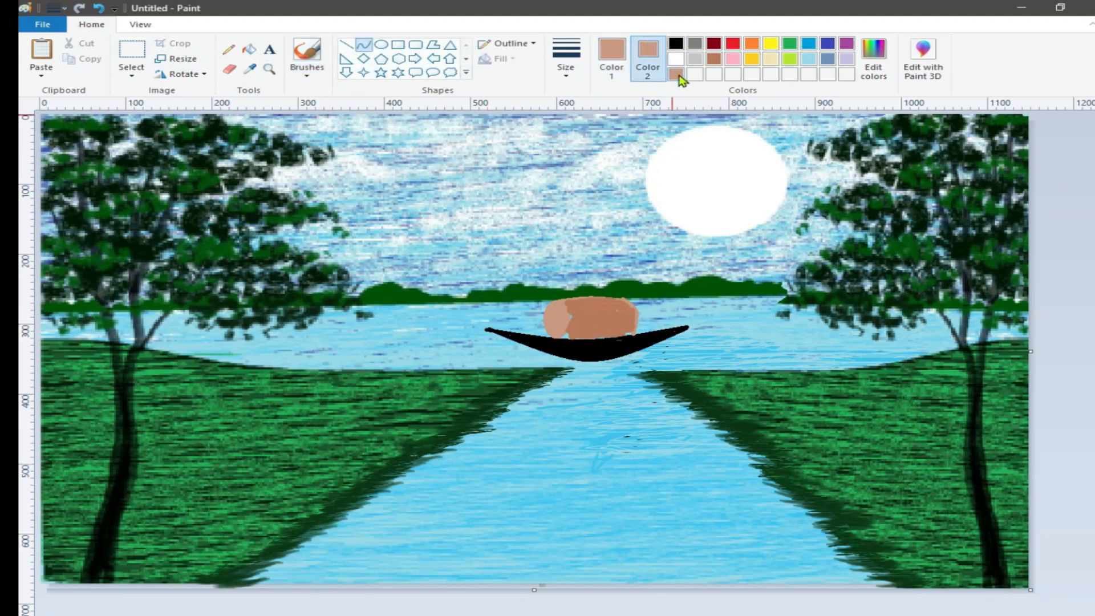
left_click(611, 57)
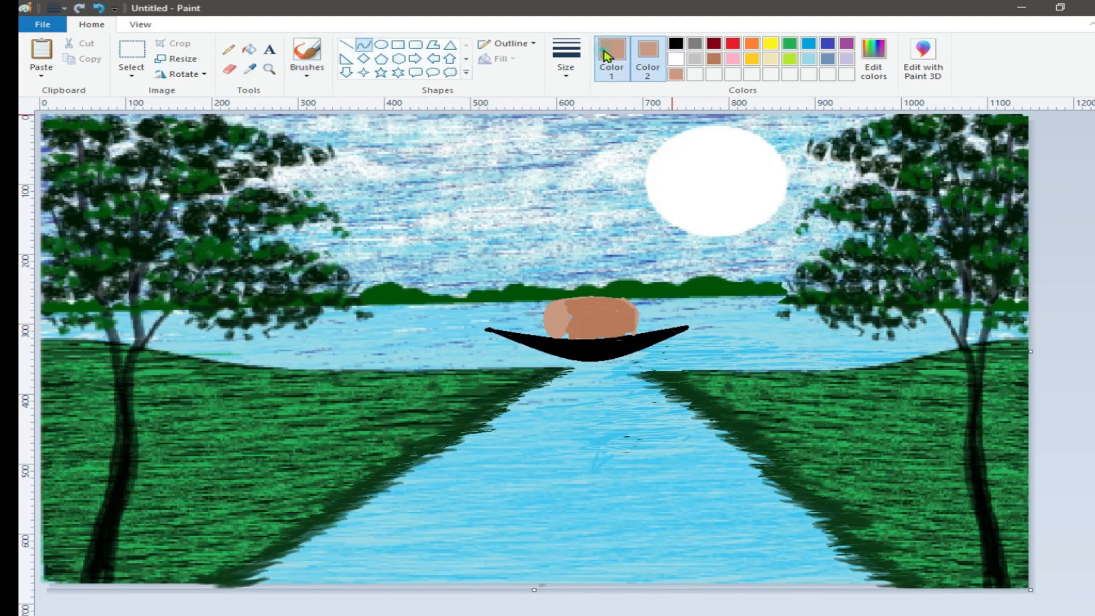
Step: Define another, paler custom colour
left_click(874, 60)
left_click_drag(751, 311, 751, 289)
left_click(410, 446)
Step: Draw a small oval filled with the paler colour at the canopy's left end
left_click(648, 57)
left_click(695, 74)
left_click(381, 45)
left_click_drag(569, 337, 559, 302)
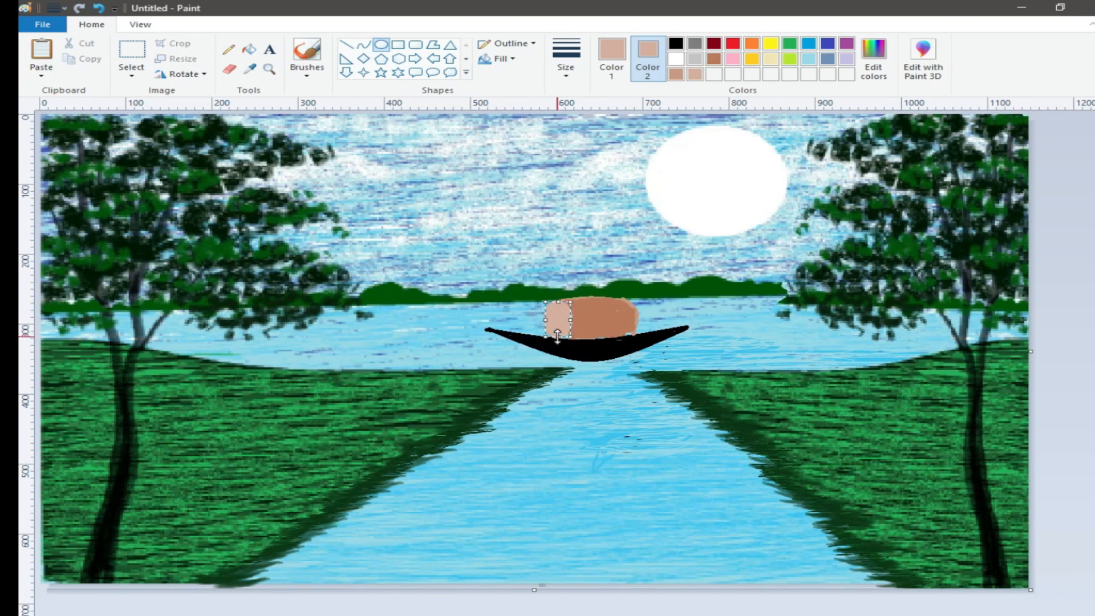
Step: Draw a black curve along the top edge of the boat hull
left_click(611, 57)
left_click(307, 51)
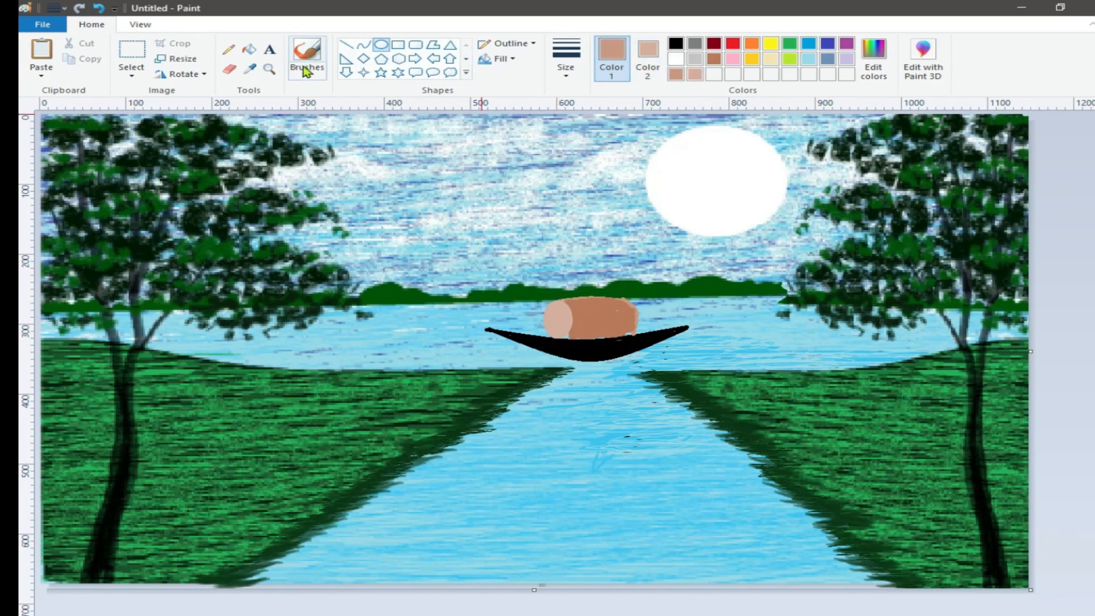
left_click(564, 76)
left_click(566, 100)
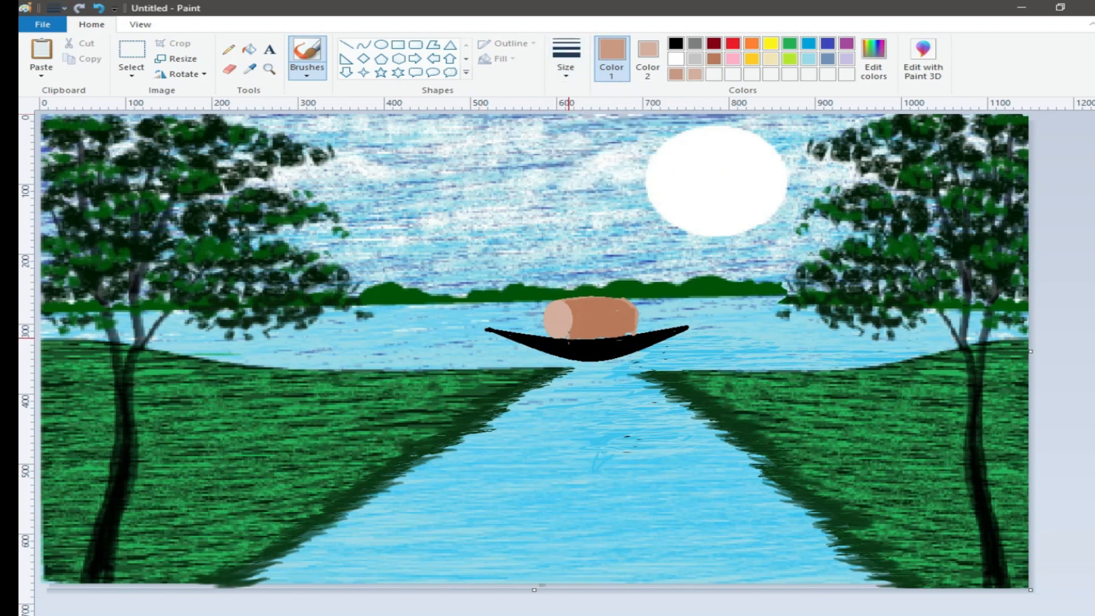
left_click(676, 44)
left_click(363, 45)
left_click_drag(486, 329, 687, 329)
left_click_drag(588, 329, 587, 343)
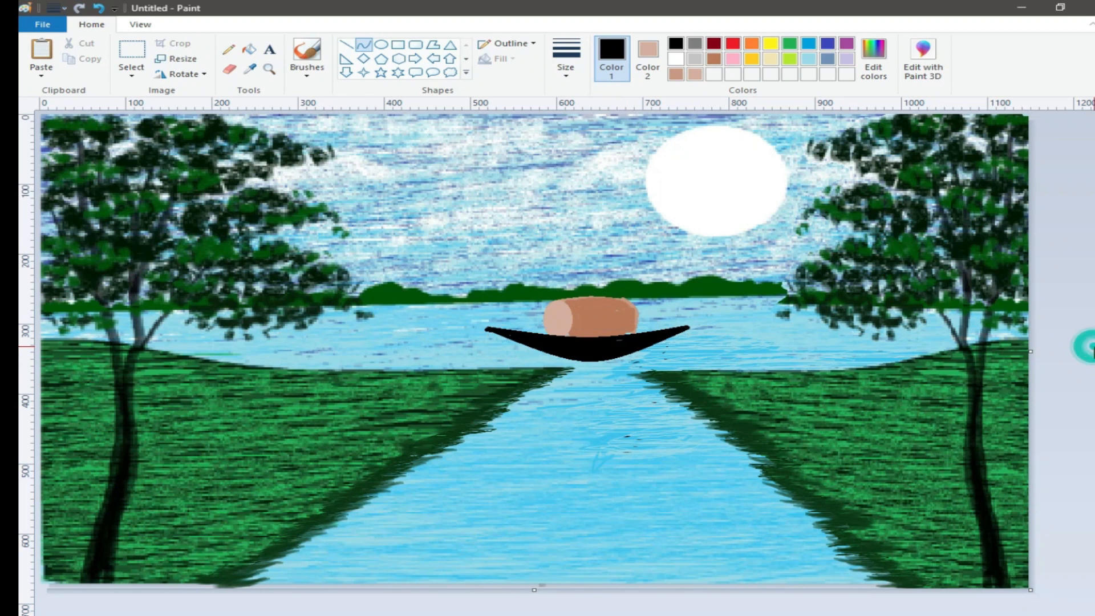
Step: Add a small black rectangle as a window on the canopy and a black oar line at the boat's left end
left_click(648, 52)
left_click(676, 43)
left_click(398, 45)
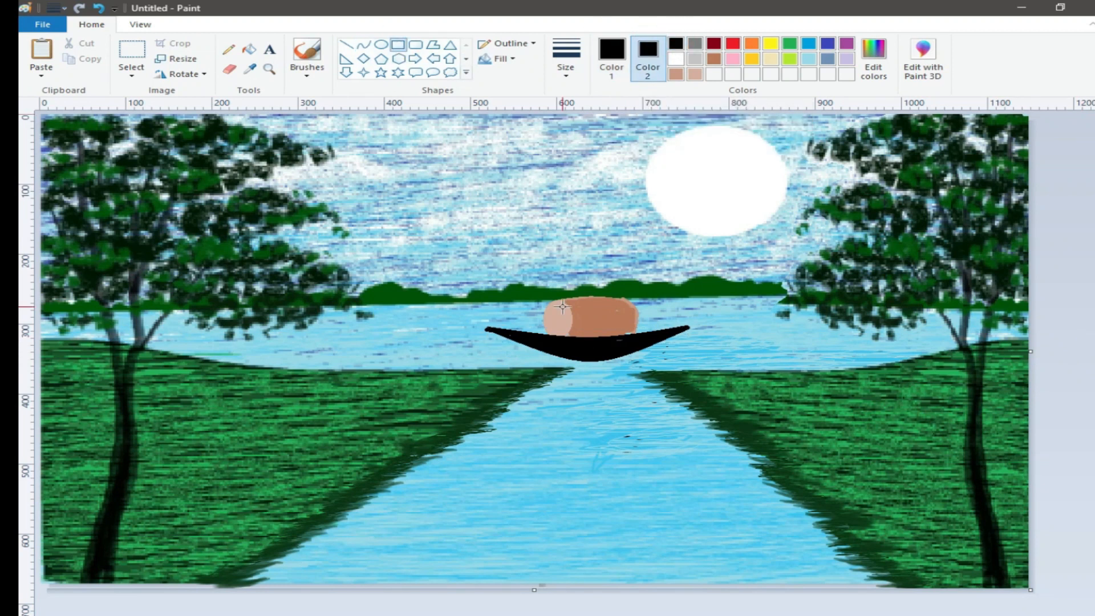
left_click_drag(591, 314, 616, 323)
left_click(1086, 329)
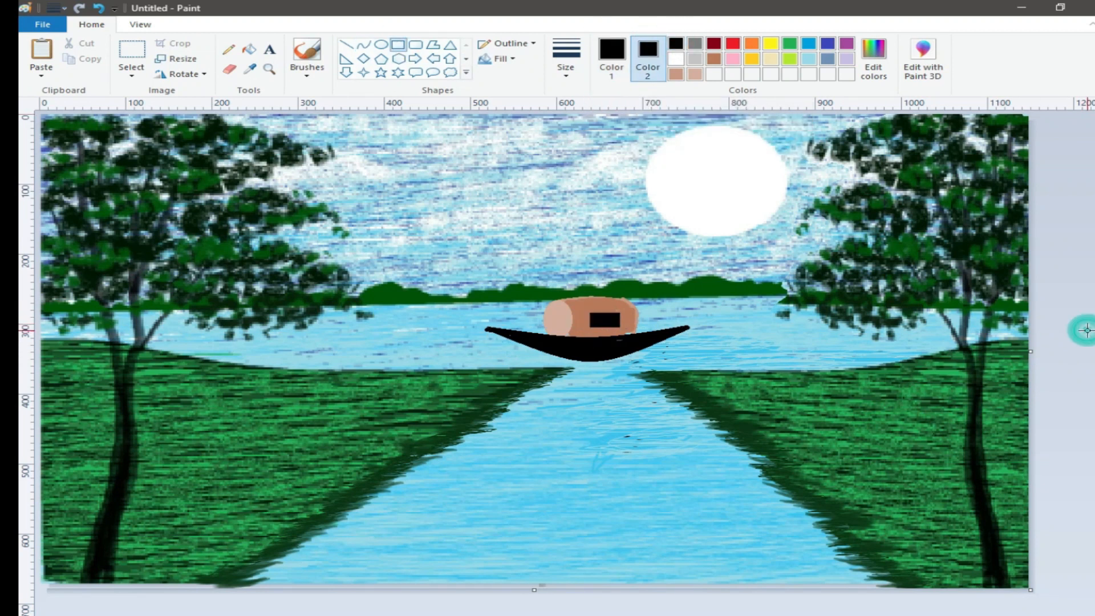
left_click(364, 44)
left_click_drag(529, 309, 492, 352)
Step: Dab yellow-green leaf highlights onto the left tree with a brush
left_click(307, 50)
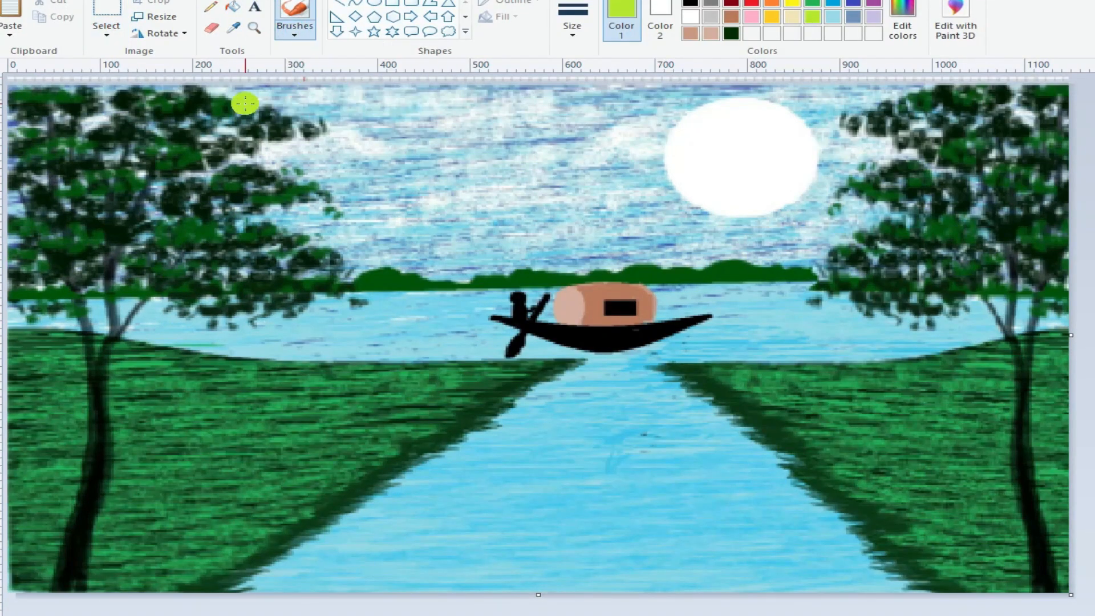
left_click_drag(245, 103, 206, 97)
left_click_drag(80, 94, 28, 94)
left_click_drag(142, 149, 174, 149)
left_click_drag(34, 239, 71, 237)
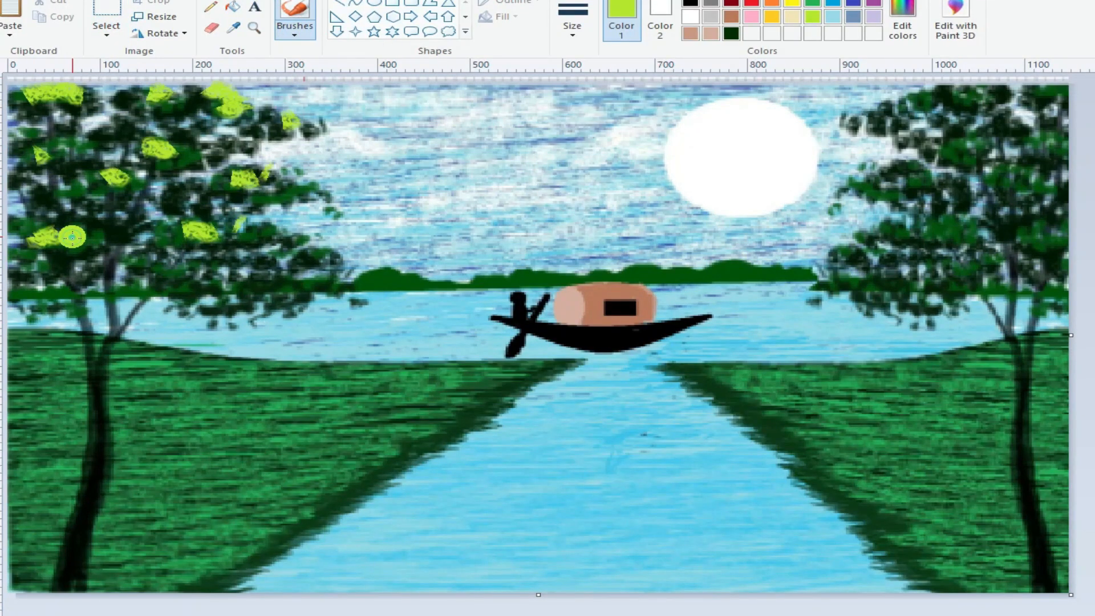
Step: Dab yellow leaf highlights onto the foliage of both trees
left_click(792, 3)
left_click_drag(185, 94, 231, 106)
left_click_drag(163, 239, 240, 223)
left_click_drag(128, 171, 74, 170)
left_click_drag(45, 83, 63, 93)
left_click_drag(40, 153, 14, 164)
left_click_drag(935, 96, 1008, 89)
left_click_drag(912, 167, 870, 185)
left_click_drag(947, 224, 884, 238)
Step: Define a medium green custom colour and dab it over the foliage of both trees
left_click(903, 25)
left_click_drag(285, 117, 160, 107)
left_click_drag(231, 165, 279, 182)
left_click_drag(131, 131, 188, 137)
left_click_drag(257, 234, 320, 240)
left_click_drag(28, 86, 82, 94)
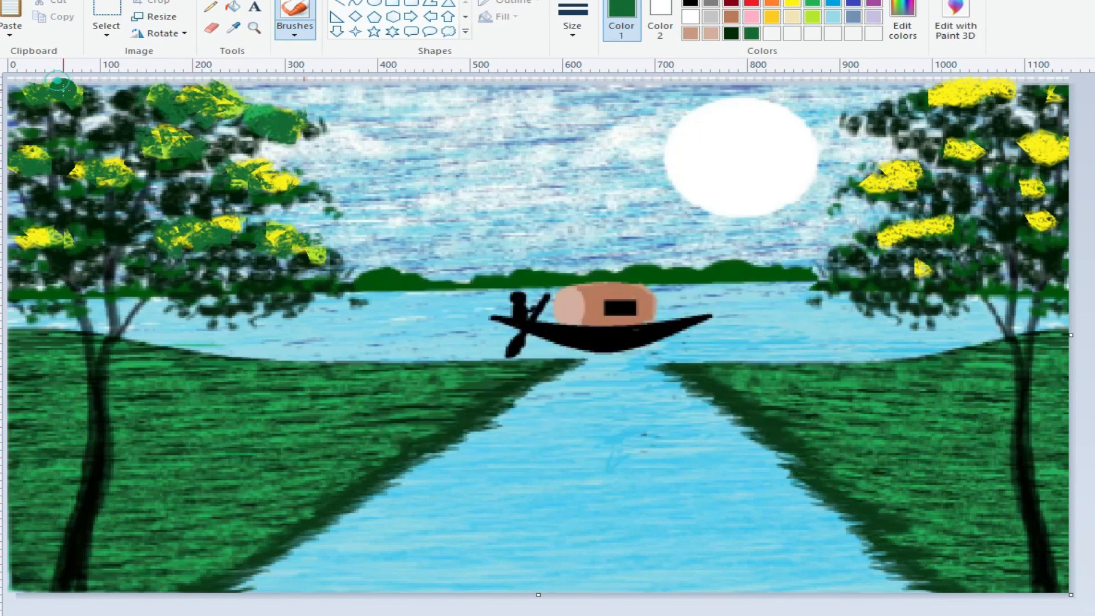
left_click_drag(11, 234, 68, 236)
left_click_drag(884, 229, 947, 225)
left_click_drag(924, 97, 1010, 91)
left_click_drag(1004, 137, 1034, 184)
Step: Define a dark green custom colour and dab dark leaves onto the left tree
left_click(903, 26)
left_click(403, 444)
left_click_drag(208, 251, 178, 243)
left_click_drag(239, 273, 342, 251)
left_click_drag(328, 158, 299, 165)
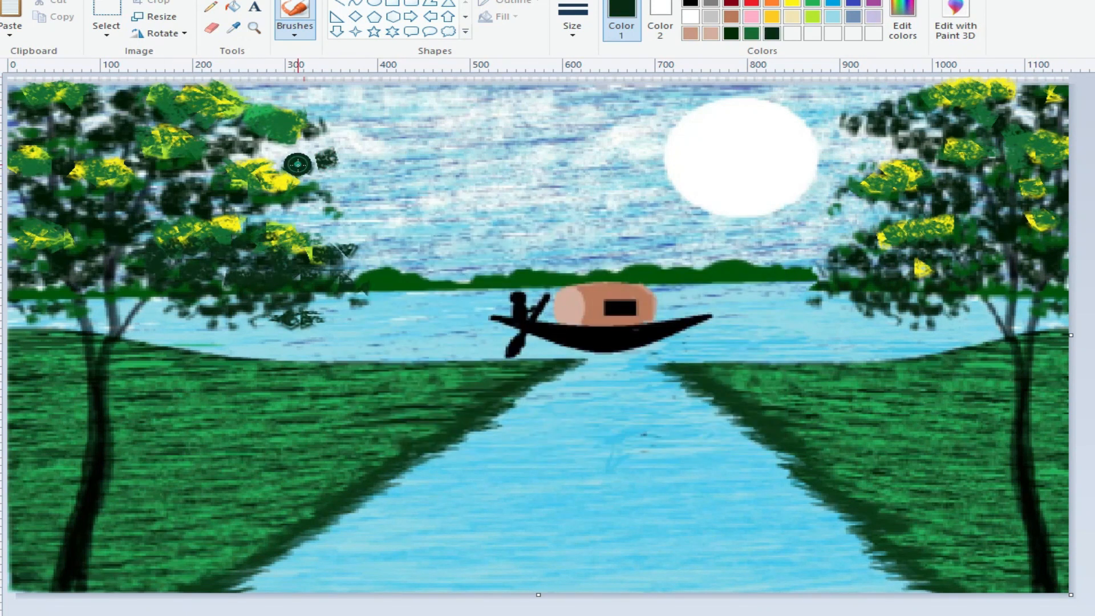
left_click_drag(300, 96, 259, 105)
left_click_drag(62, 240, 23, 244)
Step: Dab dark green leaves over the right tree and its lower branches
mouse_move(1015, 142)
left_mouse_down()
mouse_move(1041, 184)
mouse_move(1024, 188)
left_mouse_up()
left_click_drag(941, 220, 887, 237)
left_click_drag(1060, 285, 1060, 314)
left_click_drag(882, 216, 807, 248)
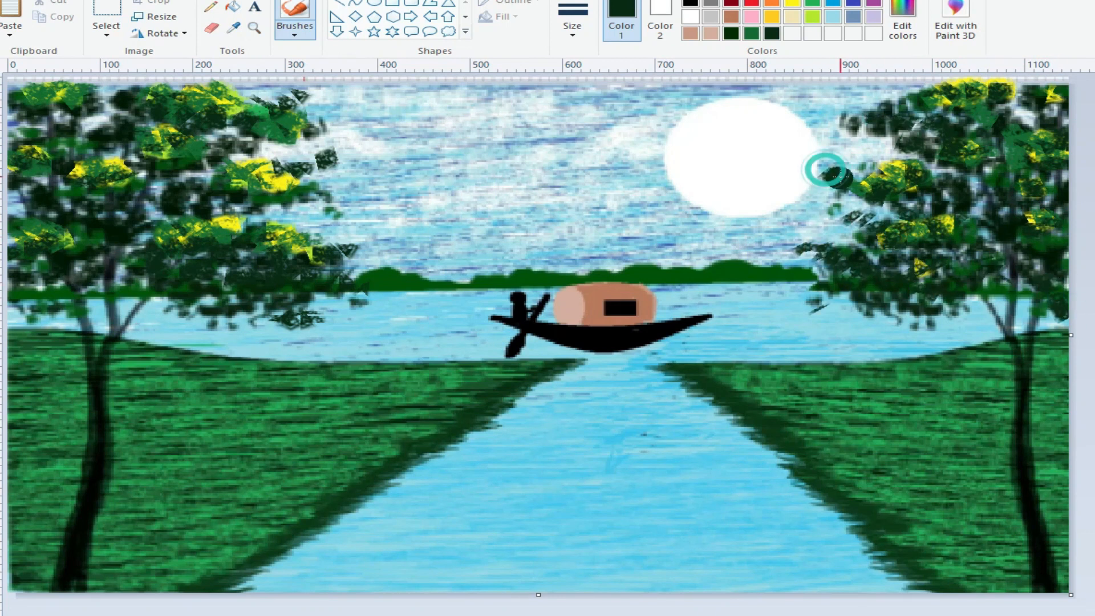
left_click_drag(848, 166, 816, 188)
left_click_drag(827, 89, 942, 88)
left_click_drag(890, 134, 847, 163)
mouse_move(810, 151)
left_mouse_down()
mouse_move(819, 144)
mouse_move(799, 157)
left_mouse_up()
left_click_drag(867, 328, 953, 337)
Step: Switch to another brush style and paint dark grass tufts in the picture's lower right corner
left_click(294, 35)
left_click(293, 54)
left_click_drag(833, 593, 981, 565)
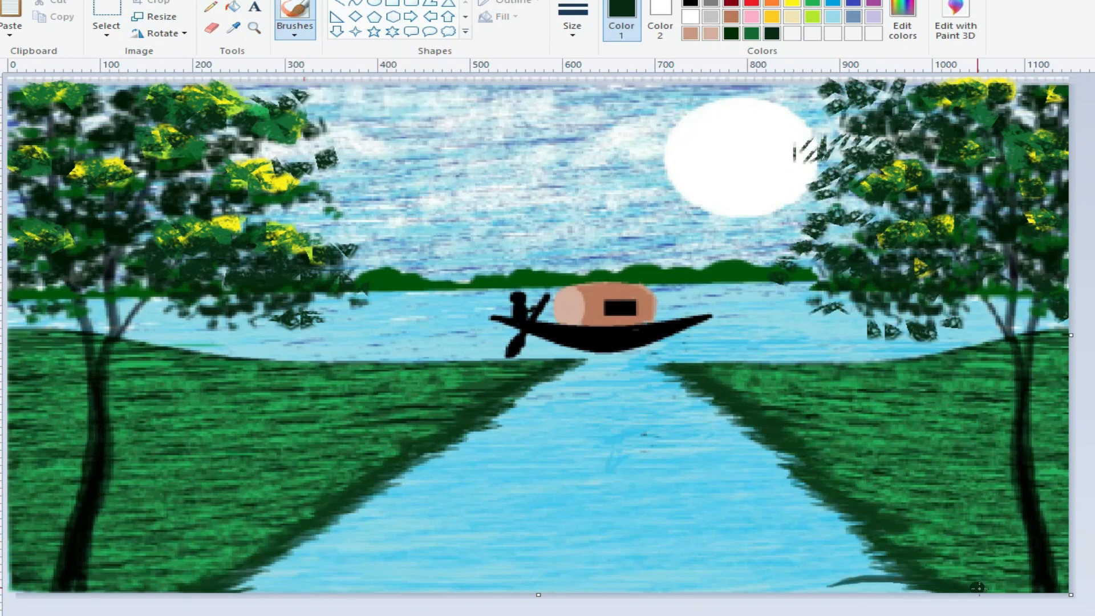
left_click_drag(838, 570, 970, 539)
left_click_drag(947, 588, 970, 533)
left_click_drag(981, 593, 1059, 544)
left_click_drag(1026, 587, 990, 548)
left_click_drag(850, 593, 927, 580)
left_click_drag(810, 609, 898, 546)
left_click_drag(835, 593, 969, 528)
mouse_move(970, 568)
left_mouse_down()
mouse_move(992, 522)
mouse_move(1002, 530)
left_mouse_up()
mouse_move(1004, 568)
left_mouse_down()
mouse_move(1028, 540)
mouse_move(1059, 534)
left_mouse_up()
Step: Paint dark grass tufts along the picture's lower left corner
left_click_drag(59, 592, 21, 578)
mouse_move(81, 592)
left_mouse_down()
mouse_move(127, 584)
mouse_move(119, 572)
left_mouse_up()
left_click_drag(71, 590, 57, 557)
mouse_move(220, 590)
left_mouse_down()
mouse_move(310, 588)
mouse_move(294, 583)
left_mouse_up()
left_click_drag(182, 591, 115, 577)
mouse_move(171, 591)
left_mouse_down()
mouse_move(101, 585)
mouse_move(155, 566)
left_mouse_up()
mouse_move(183, 589)
left_mouse_down()
mouse_move(185, 561)
mouse_move(200, 564)
left_mouse_up()
mouse_move(192, 584)
left_mouse_down()
mouse_move(216, 563)
mouse_move(292, 569)
left_mouse_up()
mouse_move(224, 590)
left_mouse_down()
mouse_move(293, 575)
mouse_move(320, 588)
left_mouse_up()
left_click_drag(242, 583, 312, 581)
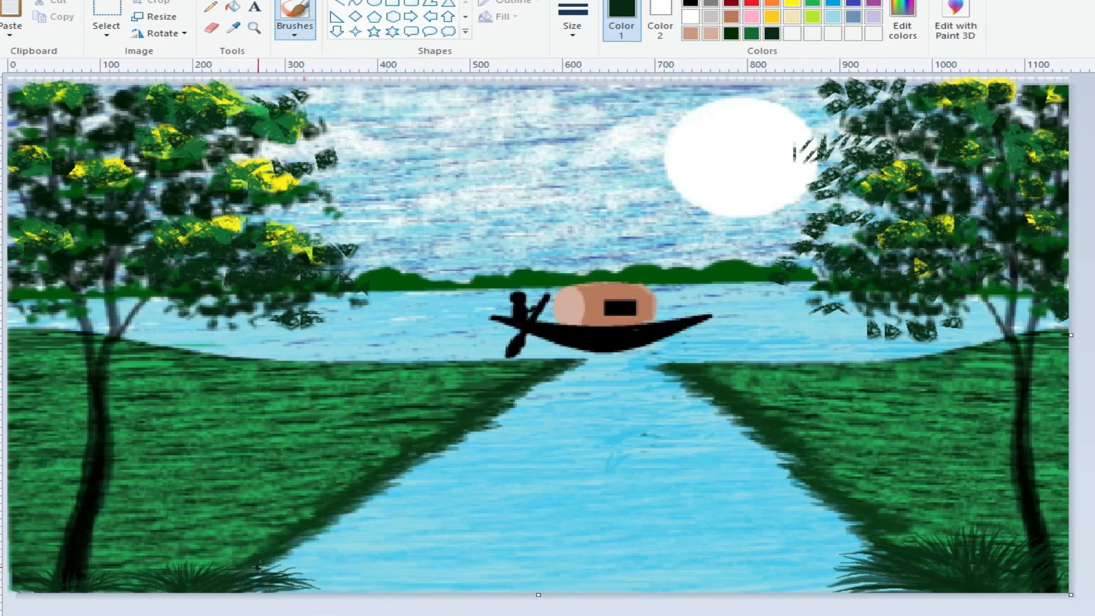
left_click_drag(241, 583, 326, 568)
left_click_drag(242, 590, 332, 591)
mouse_move(165, 581)
left_mouse_down()
mouse_move(81, 564)
mouse_move(140, 557)
left_mouse_up()
mouse_move(188, 576)
left_mouse_down()
mouse_move(183, 551)
mouse_move(243, 551)
left_mouse_up()
mouse_move(259, 579)
left_mouse_down()
mouse_move(348, 576)
mouse_move(323, 550)
mouse_move(302, 551)
left_mouse_up()
left_click_drag(260, 590, 345, 585)
left_click_drag(160, 587, 99, 569)
mouse_move(163, 571)
left_mouse_down()
mouse_move(105, 551)
mouse_move(134, 551)
left_mouse_up()
left_click_drag(193, 571, 170, 549)
left_click_drag(206, 570, 228, 547)
Step: Paint small birds flying in the sky and undo the last three strokes
left_click(295, 33)
left_click(331, 54)
left_click_drag(701, 134, 715, 140)
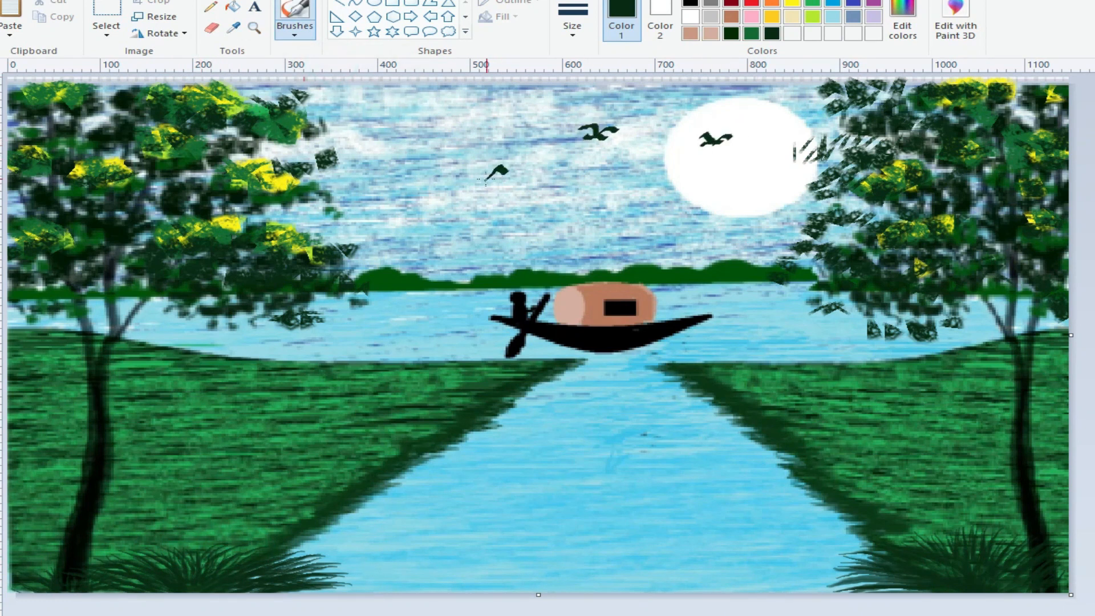
key("ctrl+z")
key("ctrl+z")
key("ctrl+z")
key("ctrl+z")
key("ctrl+z")
key("ctrl+z")
Step: Paint thin grass blades along the left bank's edge beside the river with a smaller brush
left_click(211, 7)
mouse_move(214, 355)
left_mouse_down()
mouse_move(219, 342)
mouse_move(207, 341)
left_mouse_up()
left_click(294, 9)
left_click(572, 25)
left_click(613, 57)
left_click_drag(297, 355, 288, 350)
mouse_move(301, 361)
left_mouse_down()
mouse_move(311, 349)
mouse_move(351, 352)
left_mouse_up()
mouse_move(392, 361)
left_mouse_down()
mouse_move(372, 355)
mouse_move(419, 351)
left_mouse_up()
left_click_drag(436, 361, 424, 353)
mouse_move(461, 361)
left_mouse_down()
mouse_move(446, 352)
mouse_move(505, 353)
left_mouse_up()
left_click_drag(518, 359, 536, 351)
left_click_drag(546, 357, 572, 354)
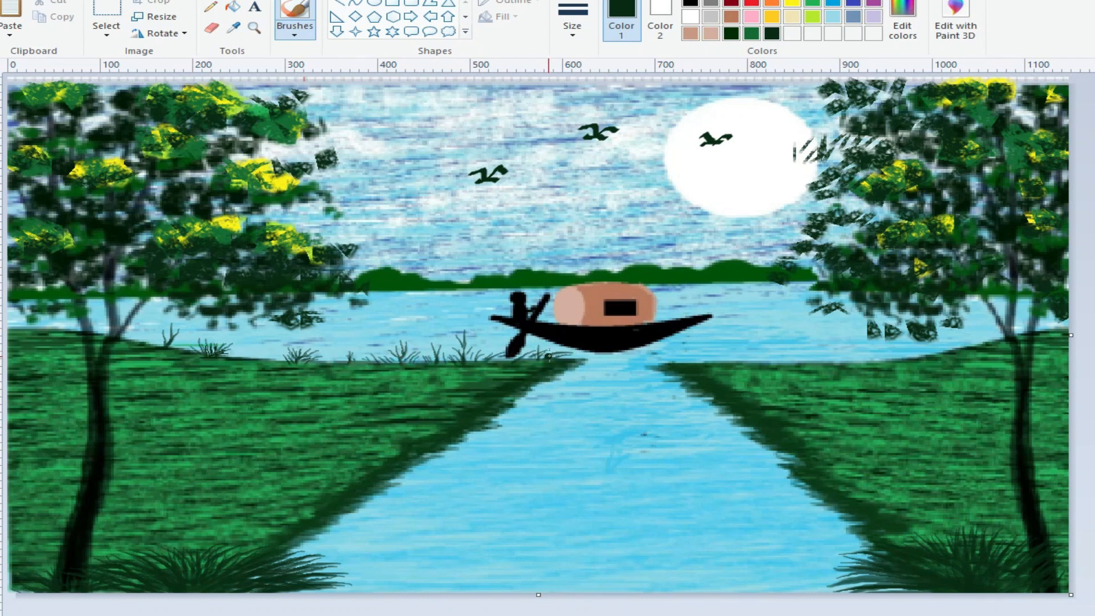
Step: Add more grass blades along the left bank toward the left tree
left_click_drag(284, 362, 264, 351)
mouse_move(274, 362)
left_mouse_down()
mouse_move(253, 352)
mouse_move(341, 353)
left_mouse_up()
left_click_drag(379, 362, 356, 355)
left_click_drag(164, 345, 141, 336)
left_click_drag(170, 346, 198, 342)
left_click_drag(161, 342, 138, 332)
left_click_drag(37, 330, 10, 326)
mouse_move(40, 329)
left_mouse_down()
mouse_move(31, 320)
mouse_move(70, 325)
left_mouse_up()
left_click_drag(102, 336, 95, 325)
Step: Paint thin grass blades along the right bank's edge beside the river
mouse_move(715, 361)
left_mouse_down()
mouse_move(690, 359)
mouse_move(706, 352)
left_mouse_up()
left_click_drag(722, 360, 757, 350)
left_click_drag(726, 360, 770, 356)
mouse_move(824, 363)
left_mouse_down()
mouse_move(783, 358)
mouse_move(852, 346)
left_mouse_up()
left_click_drag(842, 361, 858, 355)
mouse_move(949, 352)
left_mouse_down()
mouse_move(973, 340)
mouse_move(891, 354)
left_mouse_up()
left_click_drag(935, 353, 961, 341)
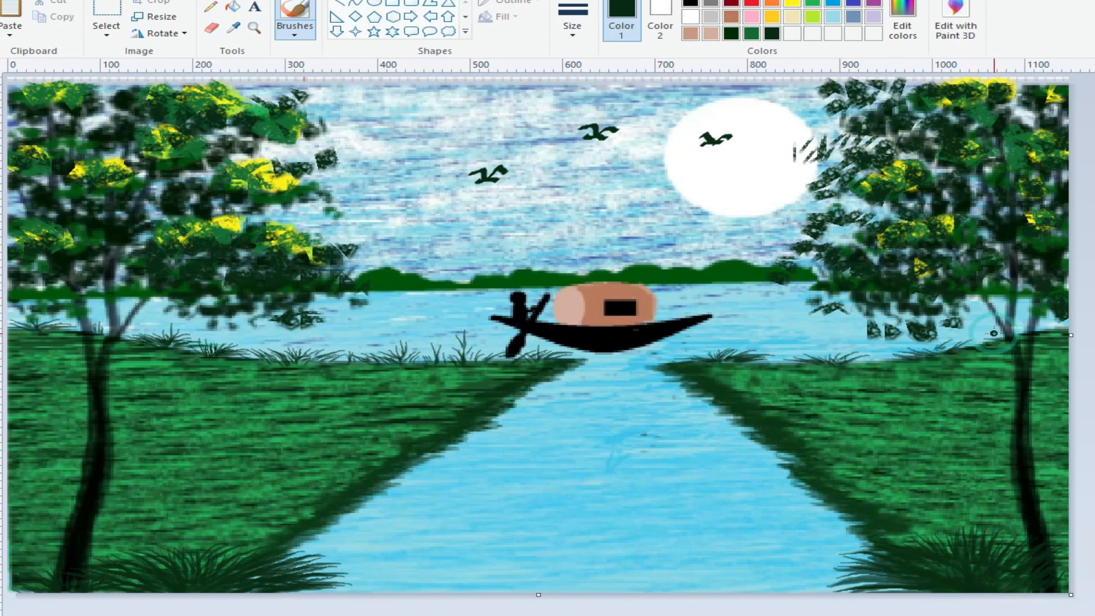
left_click_drag(1018, 337, 999, 331)
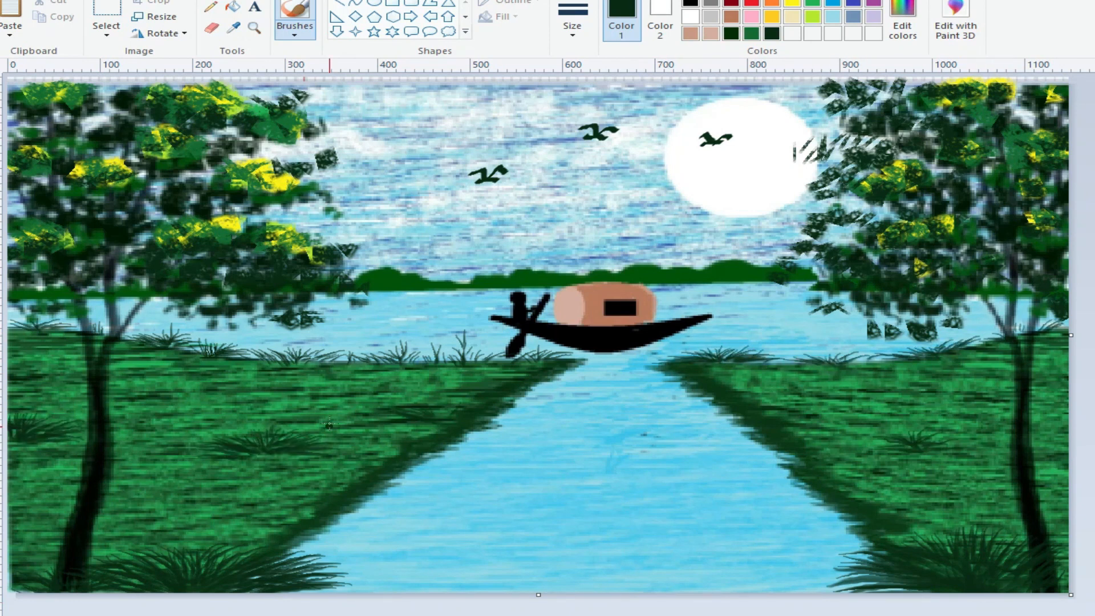
Step: Paint small grass tufts inside the grassy fields
left_click_drag(451, 411, 407, 415)
mouse_move(443, 409)
left_mouse_down()
mouse_move(477, 399)
mouse_move(359, 422)
left_mouse_up()
mouse_move(425, 410)
left_mouse_down()
mouse_move(370, 408)
mouse_move(420, 393)
left_mouse_up()
left_click_drag(443, 406, 445, 392)
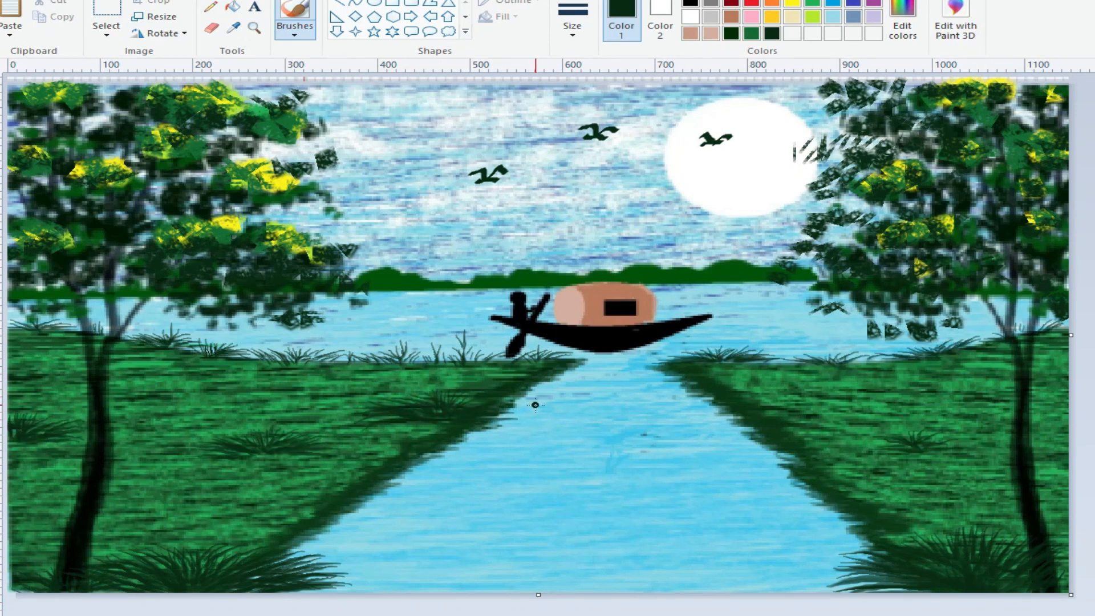